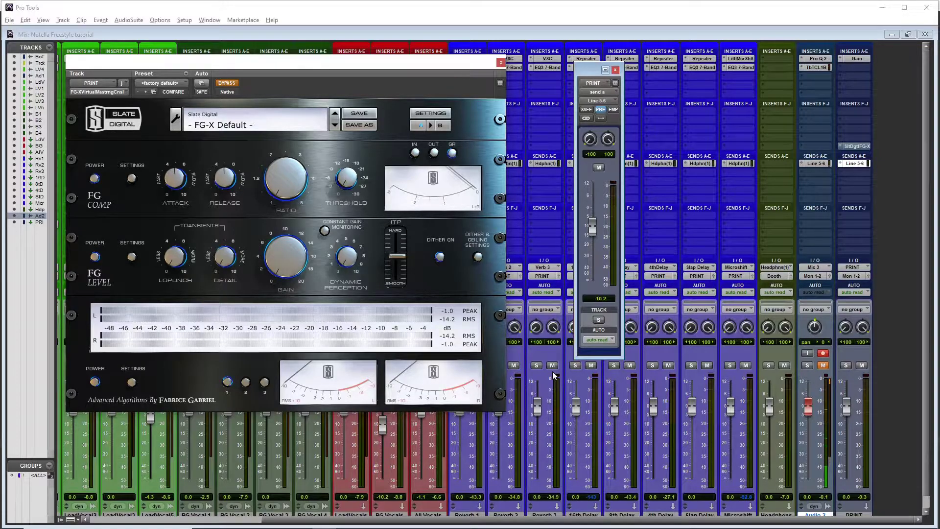
drag(403, 68, 549, 87)
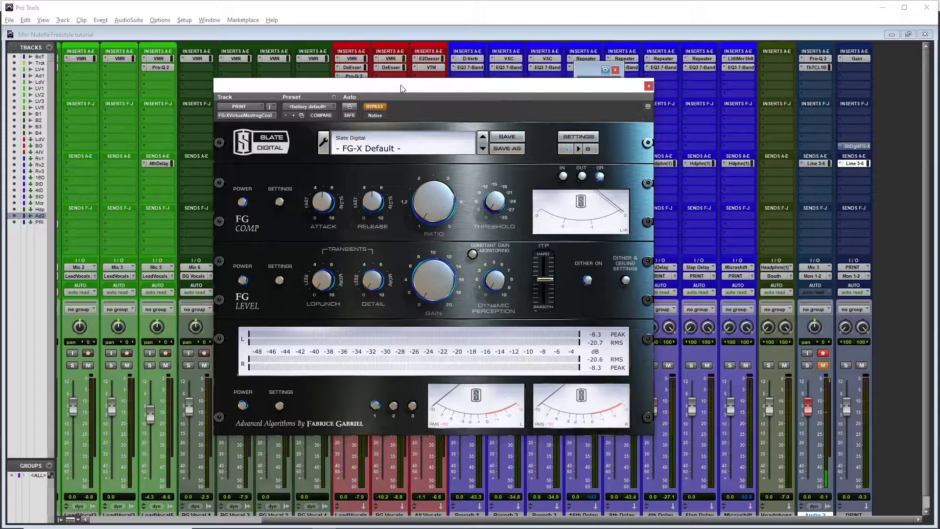
drag(401, 87, 397, 73)
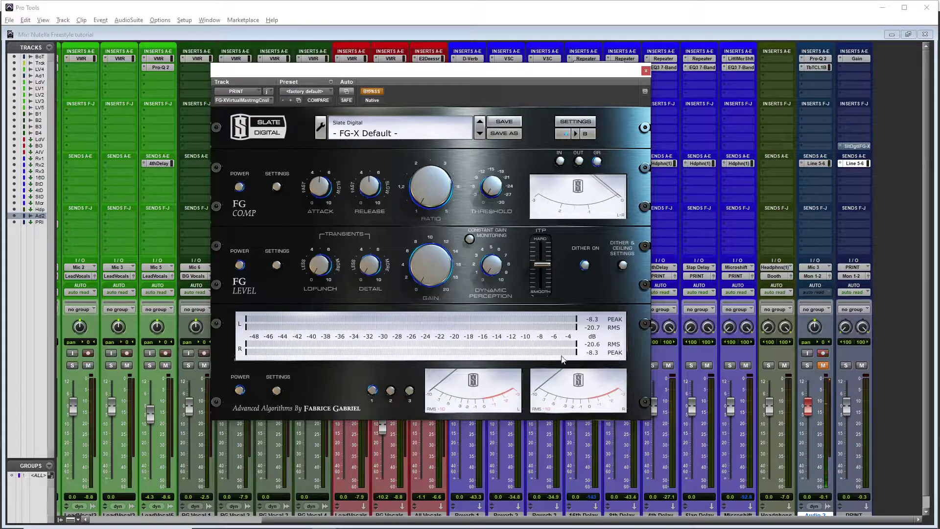
drag(436, 76, 407, 71)
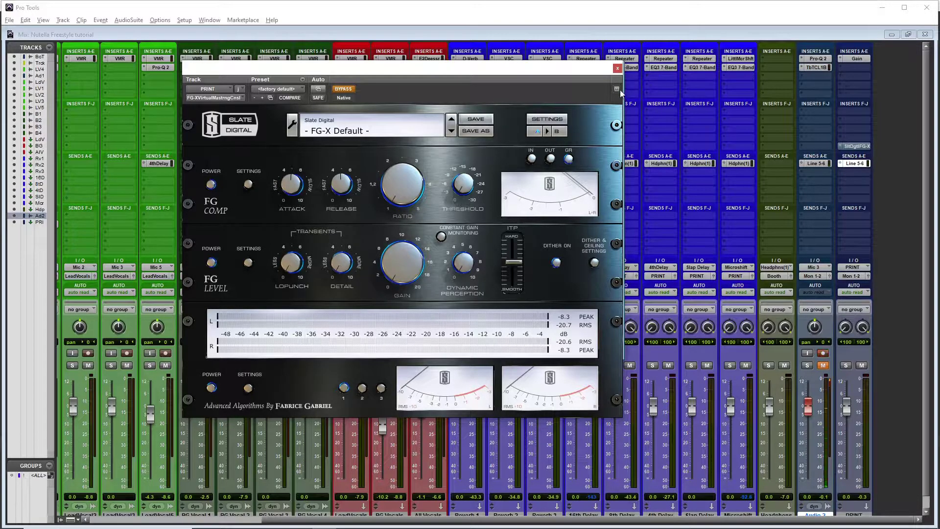
Clear the FG-X window off the send fader and raise the Gain plug-in on the PRINT track to +4.94 dB.
drag(556, 71, 420, 75)
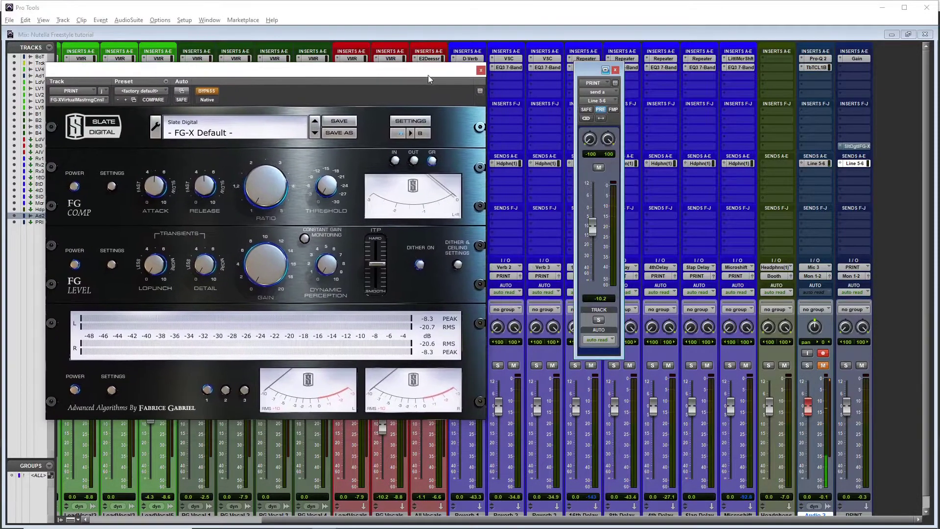
click(857, 59)
drag(288, 71, 656, 77)
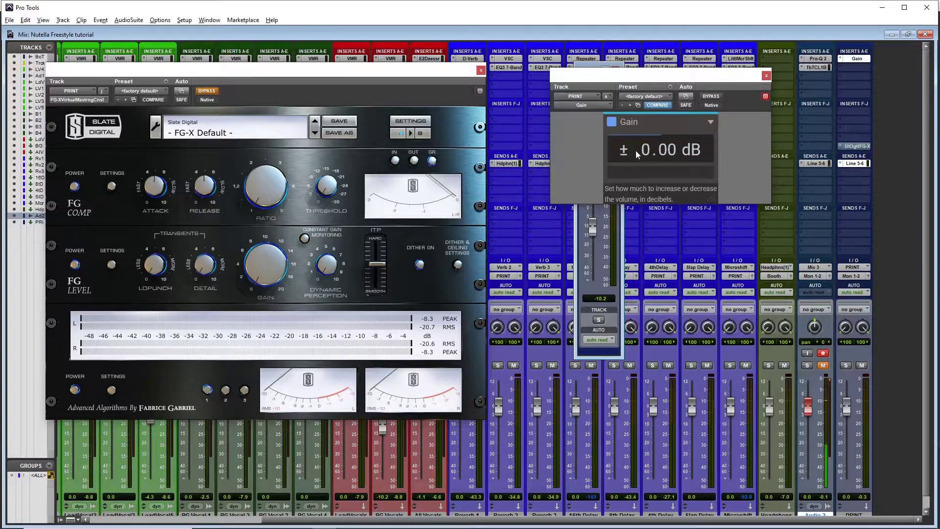
drag(633, 79, 722, 106)
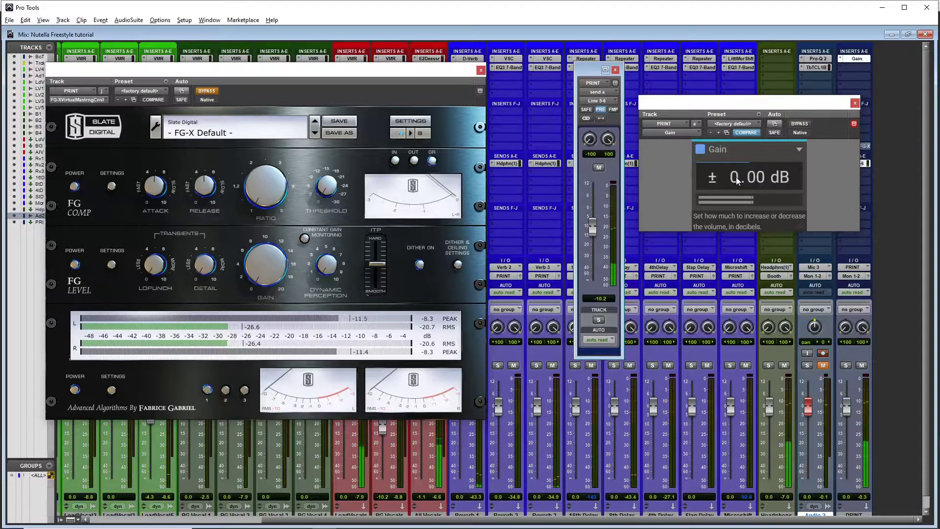
drag(738, 181, 737, 124)
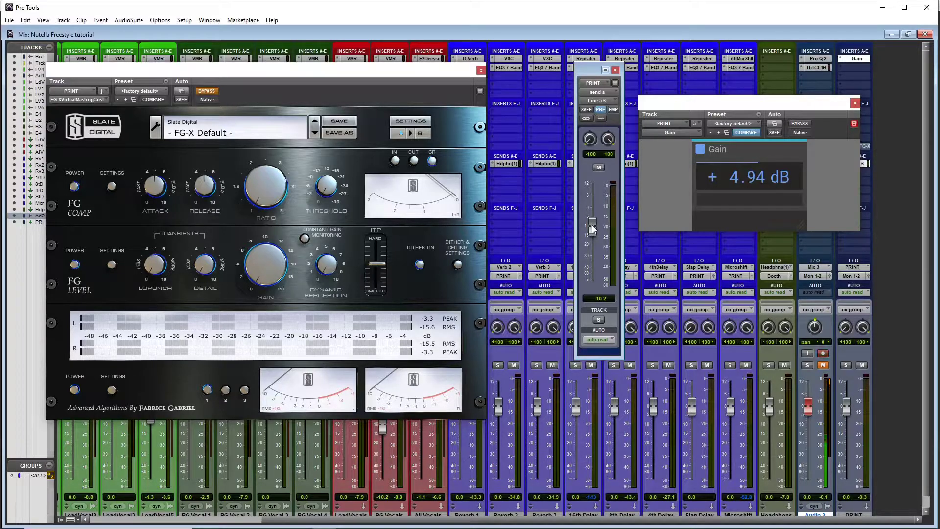
Lower the PRINT track's Line 5-6 send level to -15.3 dB and close the Gain plug-in window.
drag(593, 232, 595, 243)
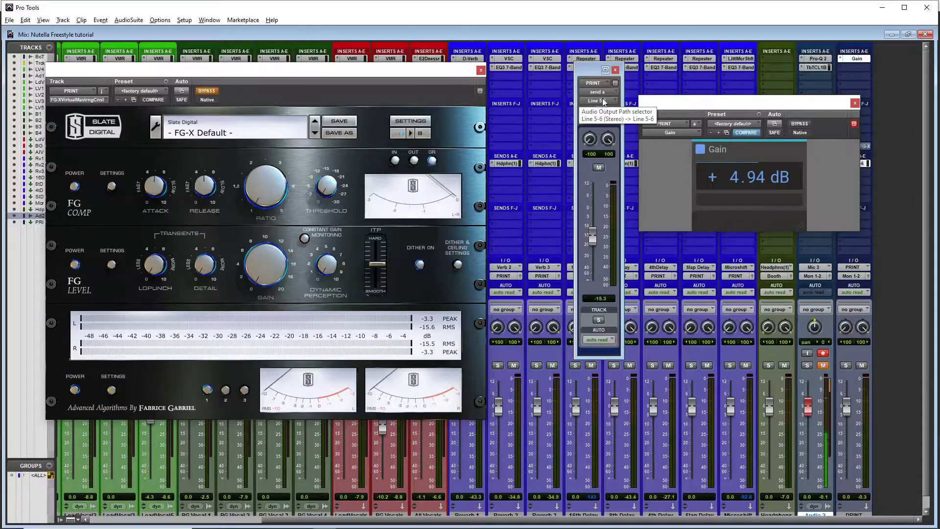
click(855, 104)
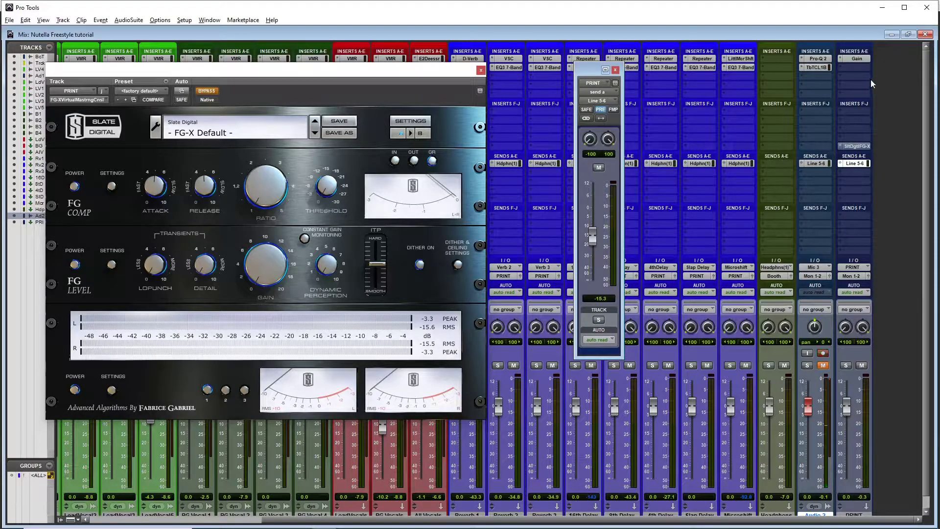
Insert the stereo multichannel Virtual Tape Machines plug-in in the PRINT track's second insert slot.
click(858, 69)
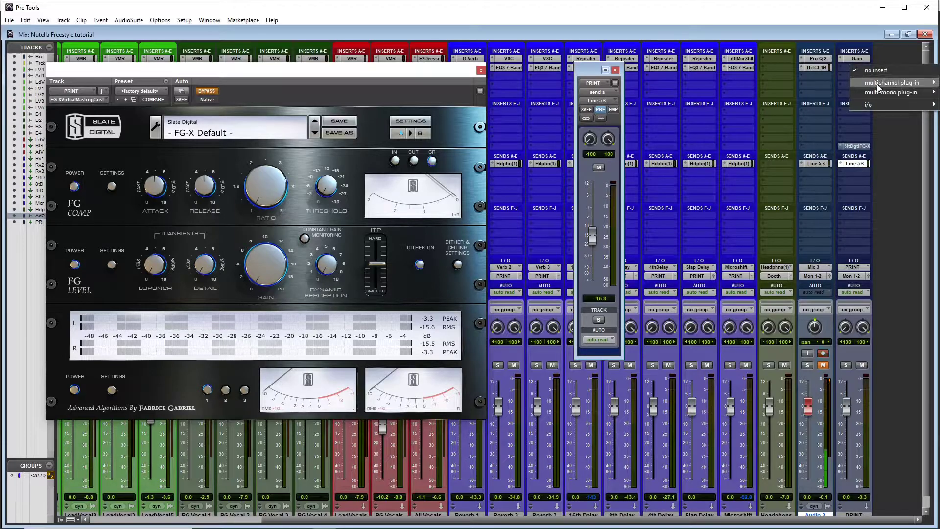
mouse_move(877, 84)
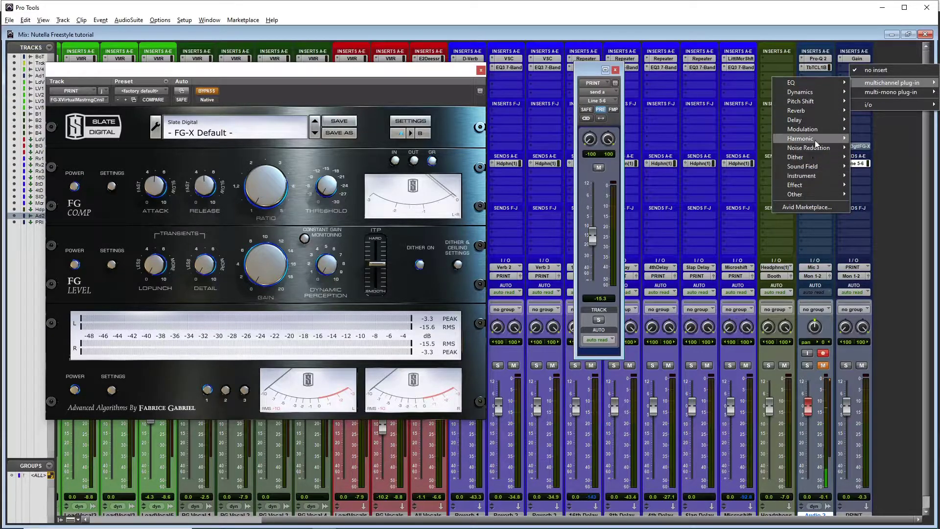
mouse_move(820, 139)
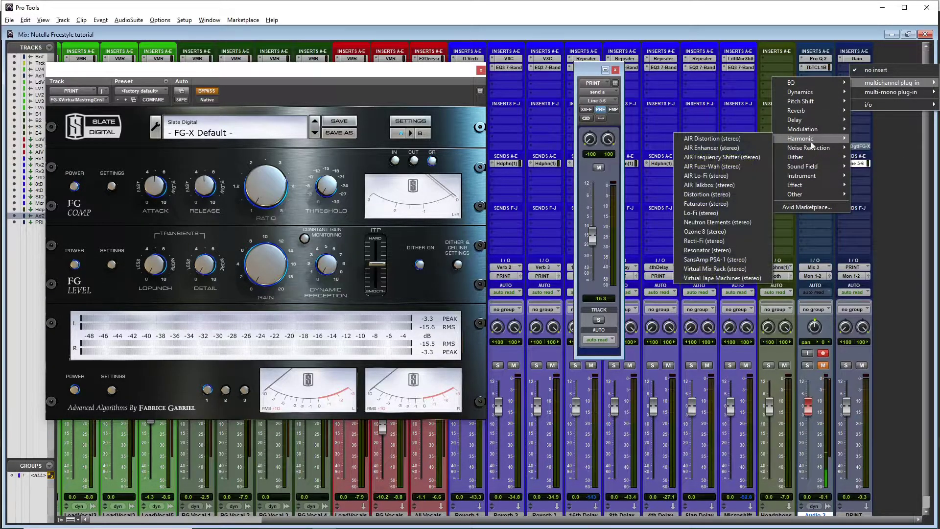
click(729, 276)
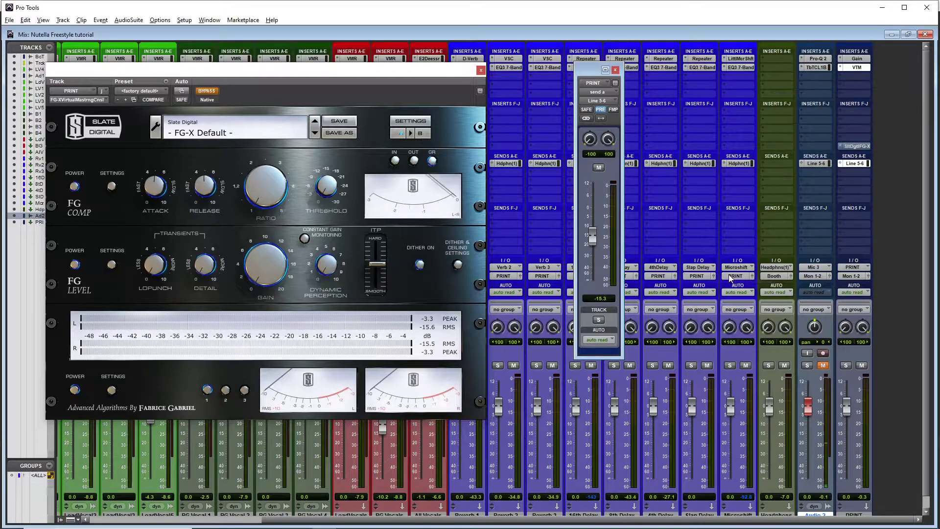
drag(711, 107, 414, 73)
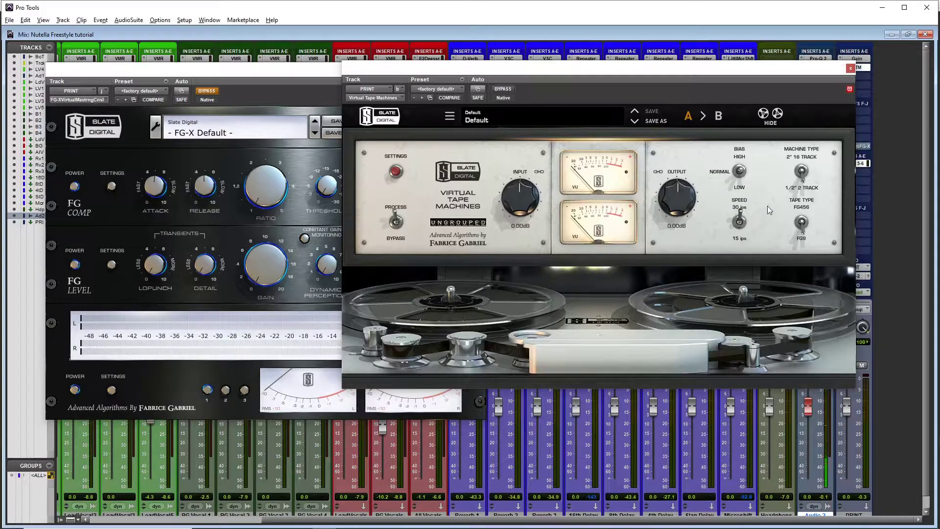
Play the mix through Virtual Tape Machines, check the FG-X peak and RMS meters, and close the tape plug-in window.
key(space)
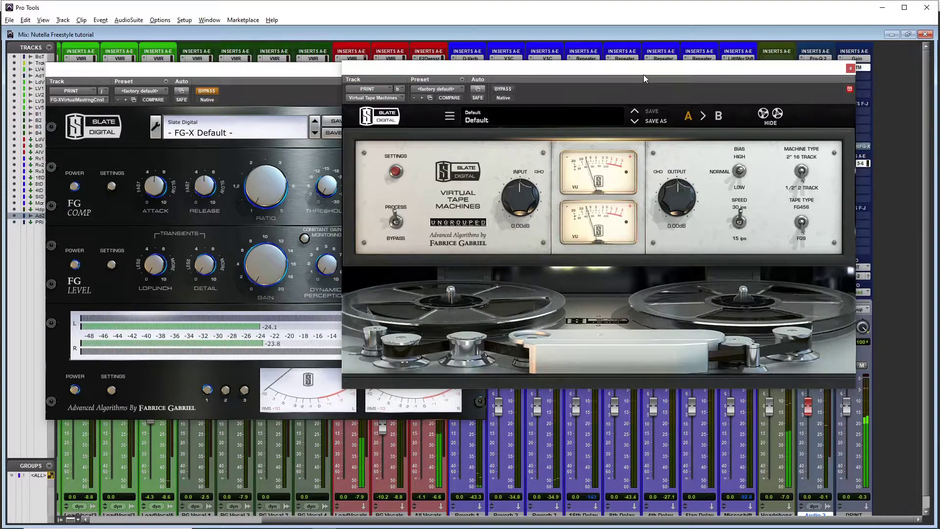
drag(636, 72, 794, 72)
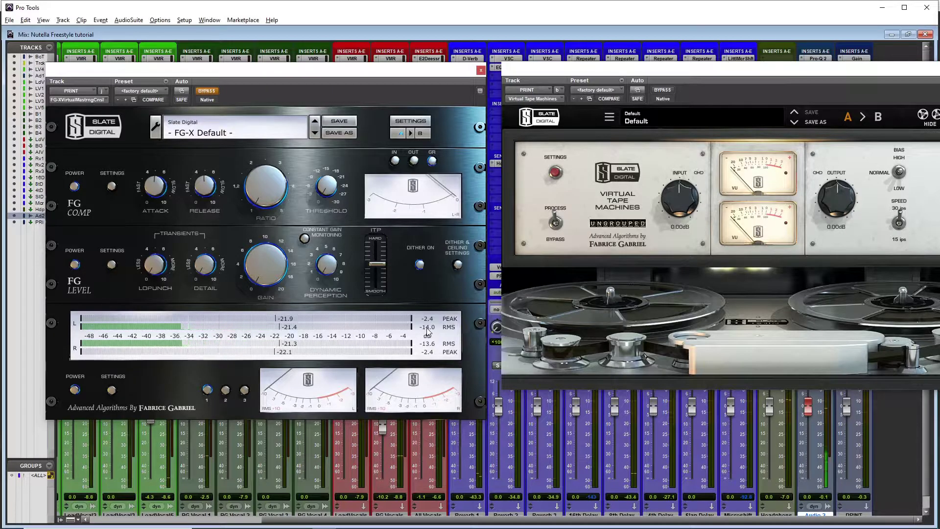
drag(685, 68, 487, 90)
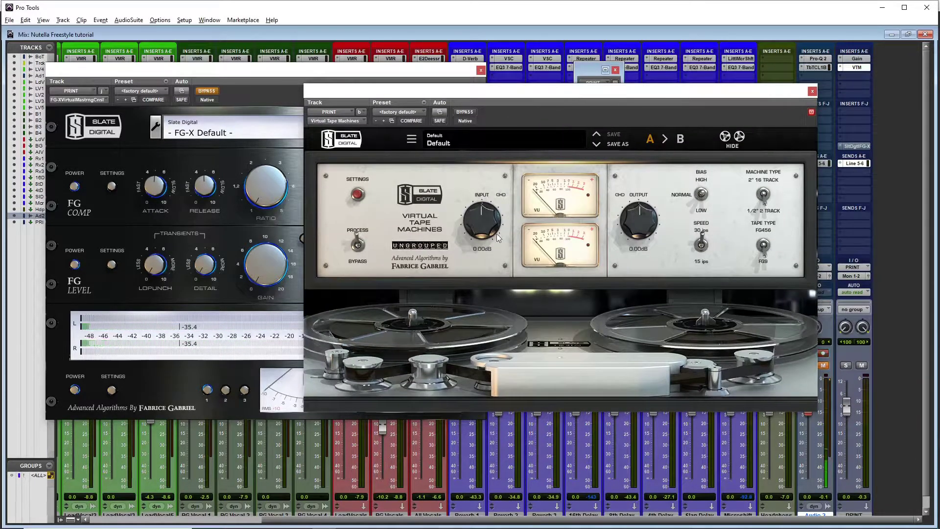
drag(606, 93, 414, 71)
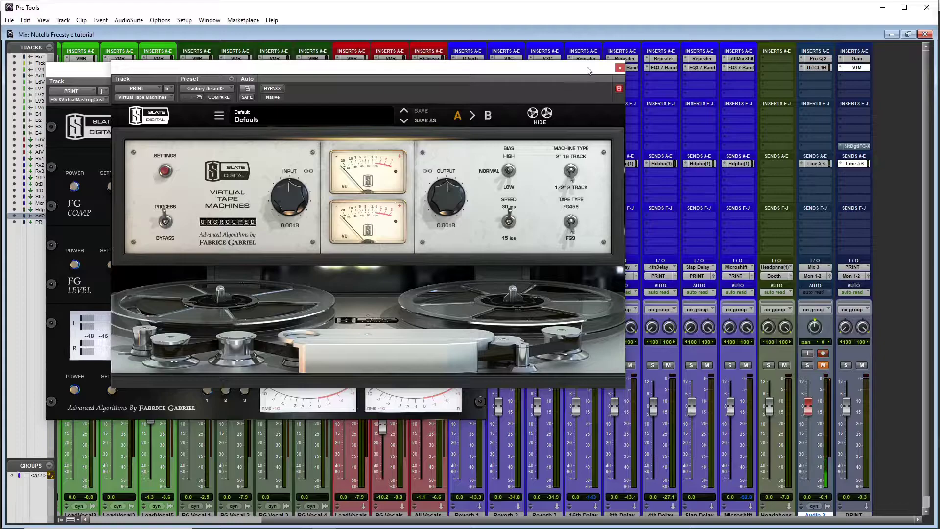
click(620, 68)
click(857, 75)
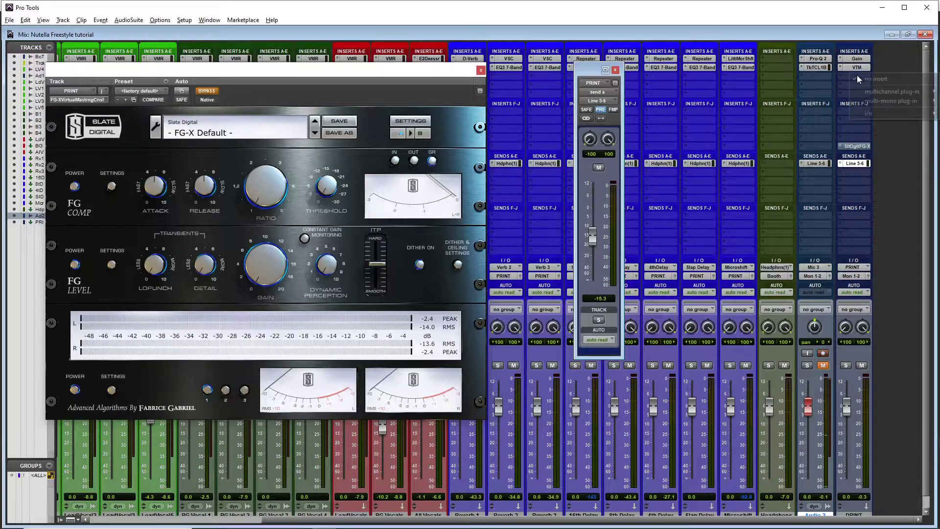
mouse_move(865, 94)
mouse_move(812, 99)
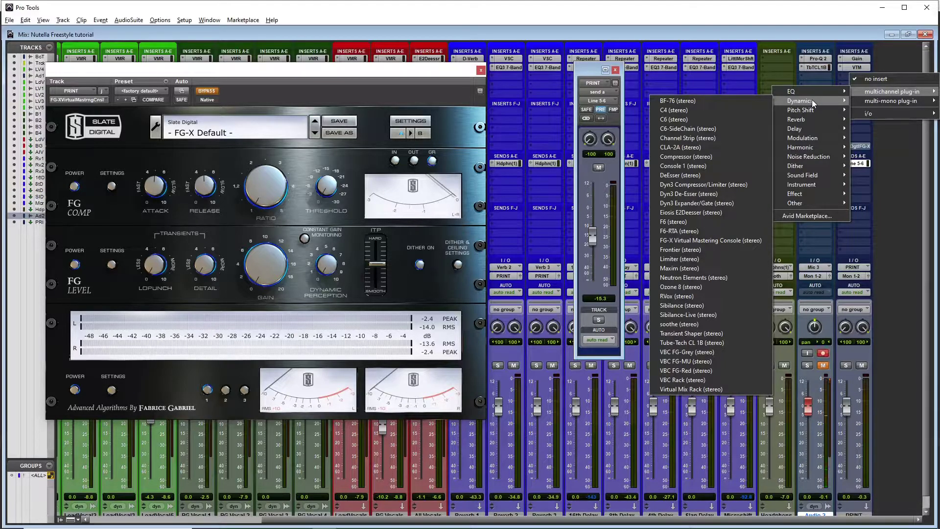
click(700, 39)
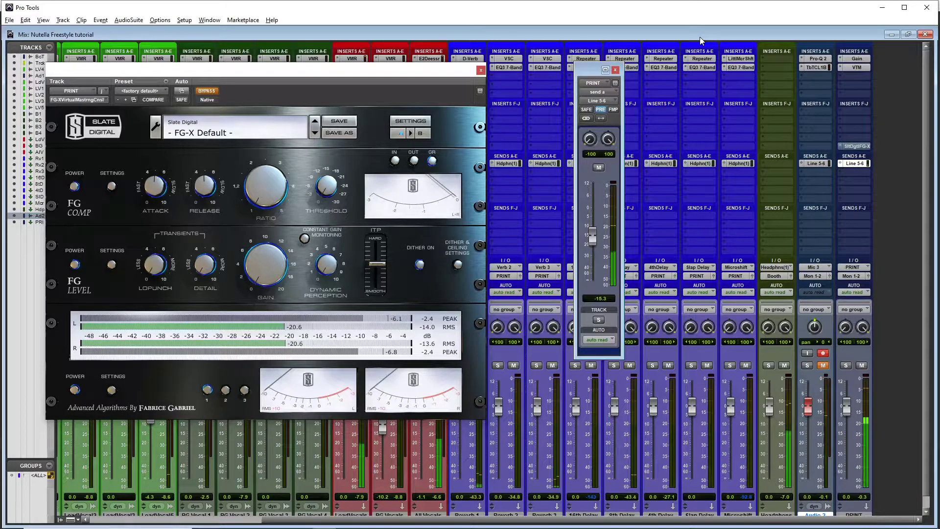
Insert the stereo multichannel Eiosis E2Deesser plug-in in the PRINT track's third insert slot.
click(858, 78)
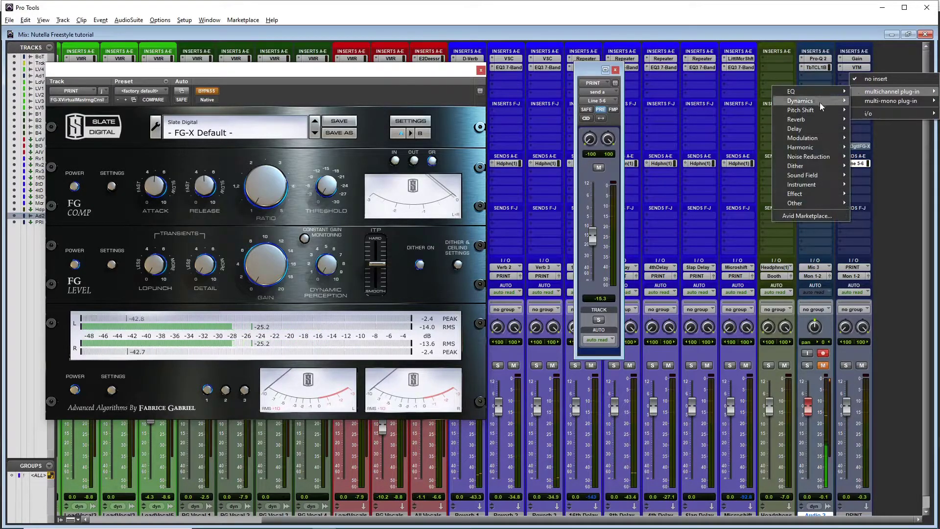
mouse_move(820, 104)
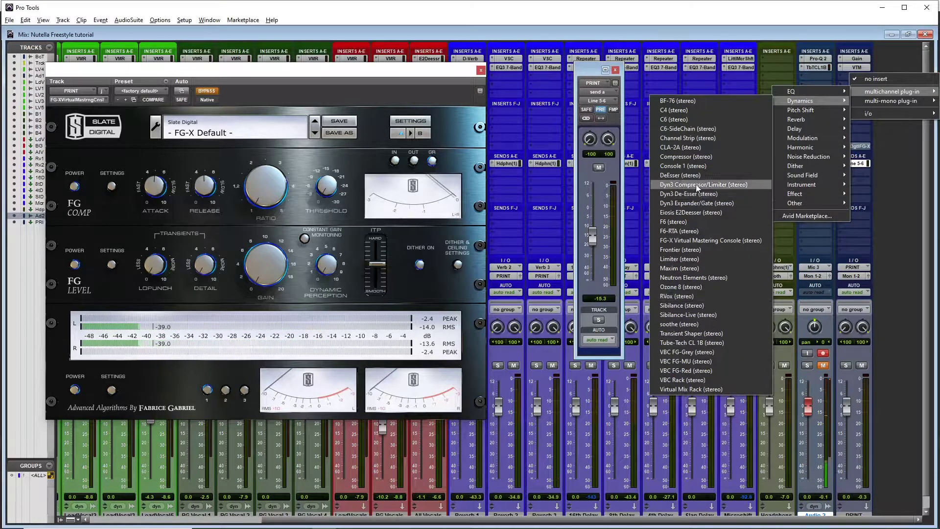
click(695, 212)
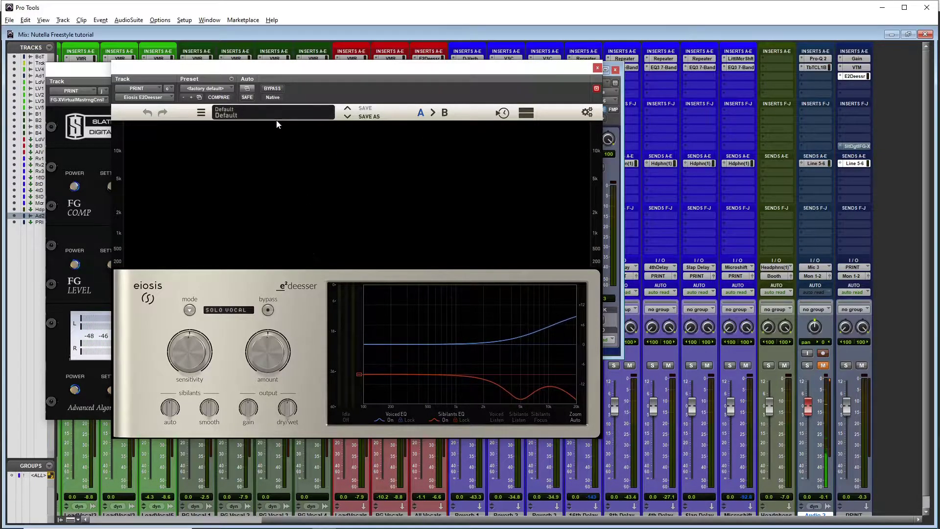
Load the Vinyl Master Smoothing preset from the Mastering category in the E2Deesser.
click(250, 115)
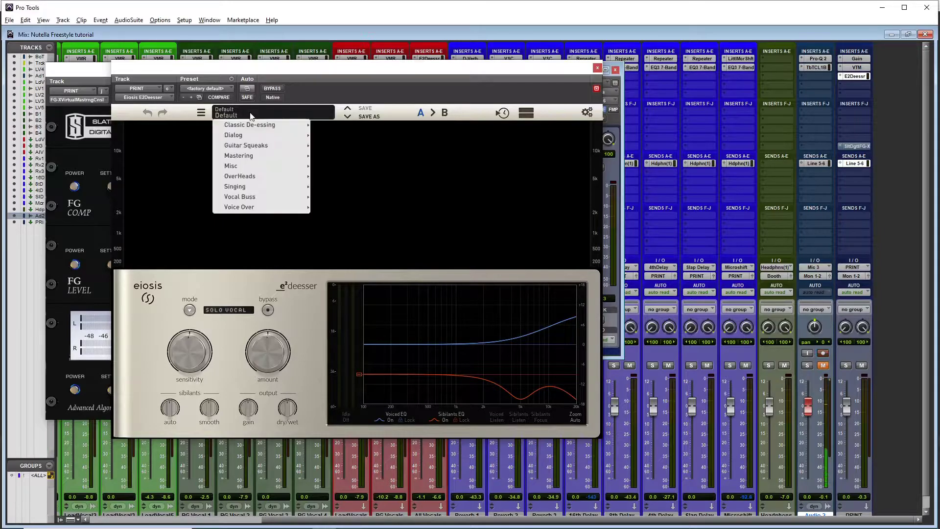
mouse_move(266, 158)
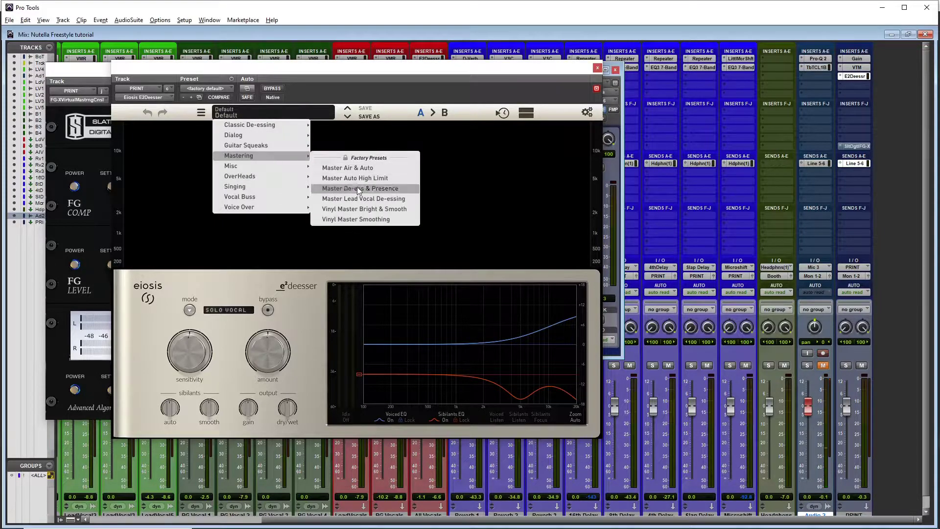
click(356, 219)
Adjust the E2Deesser's sensitivity and reduce its amount to about 29% during playback, and close the plug-in window.
drag(190, 351, 192, 431)
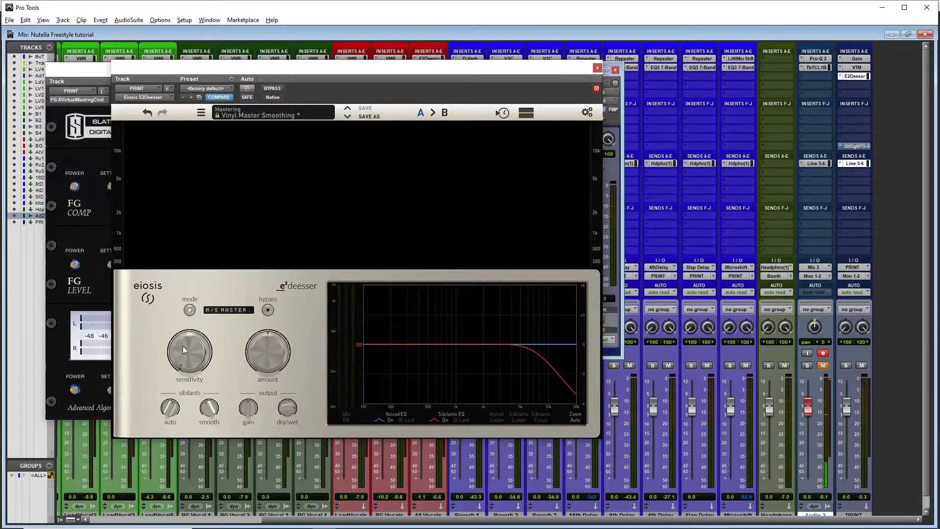
key(space)
mouse_move(189, 354)
mouse_down()
mouse_move(199, 320)
mouse_move(199, 330)
mouse_up()
drag(258, 362, 256, 368)
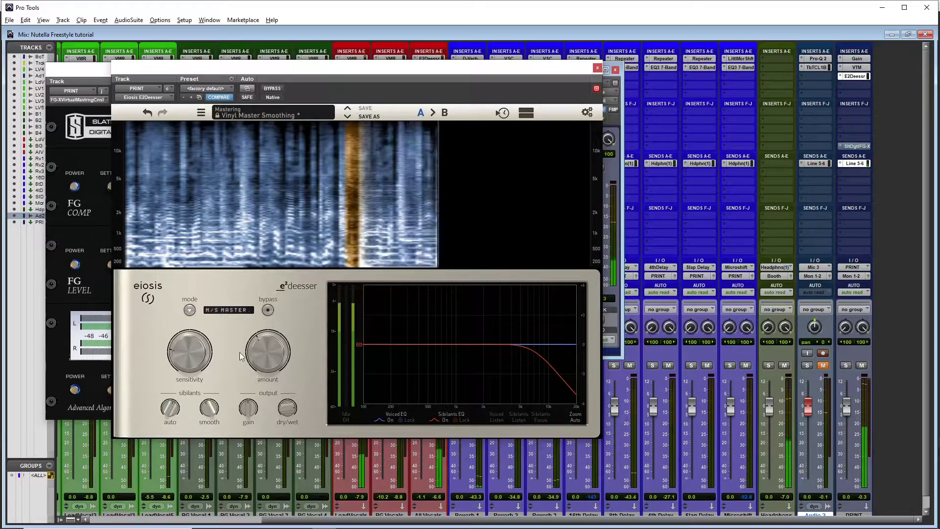
drag(261, 359, 262, 368)
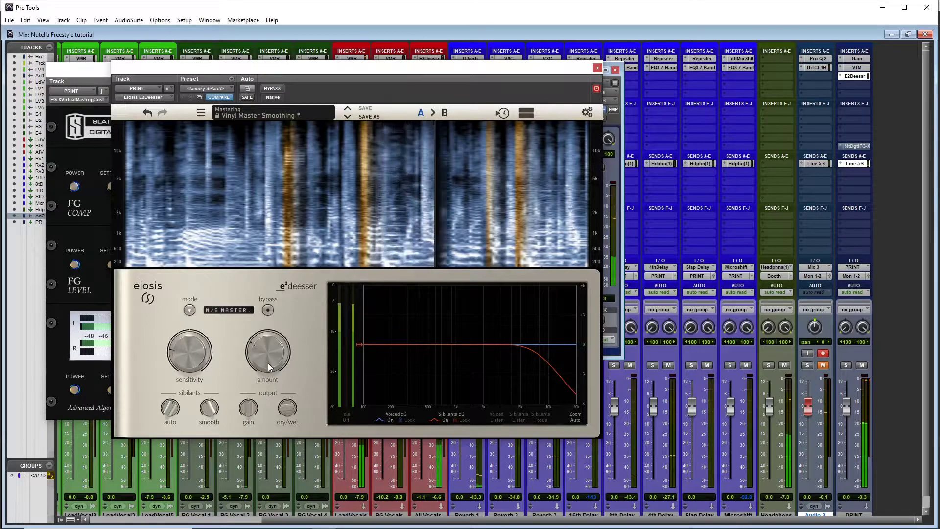
mouse_move(272, 364)
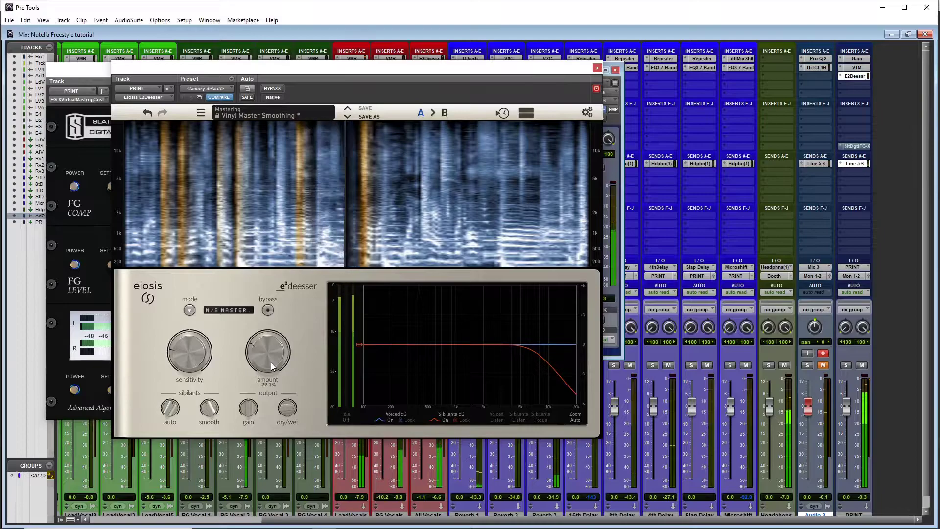
scroll(271, 362, down, 1)
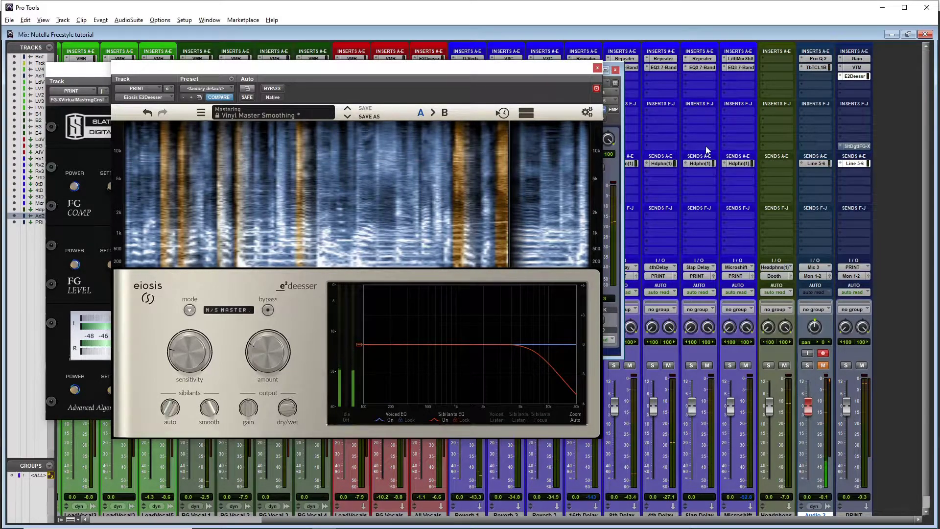
click(597, 68)
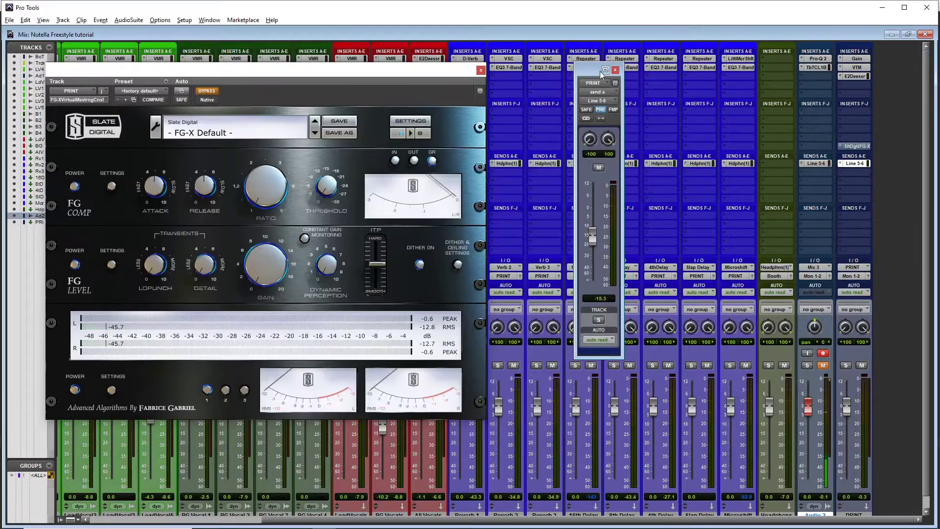
Insert the stereo multichannel PuigTec EQP1A equalizer in the PRINT track's fourth insert slot.
click(849, 87)
mouse_move(870, 99)
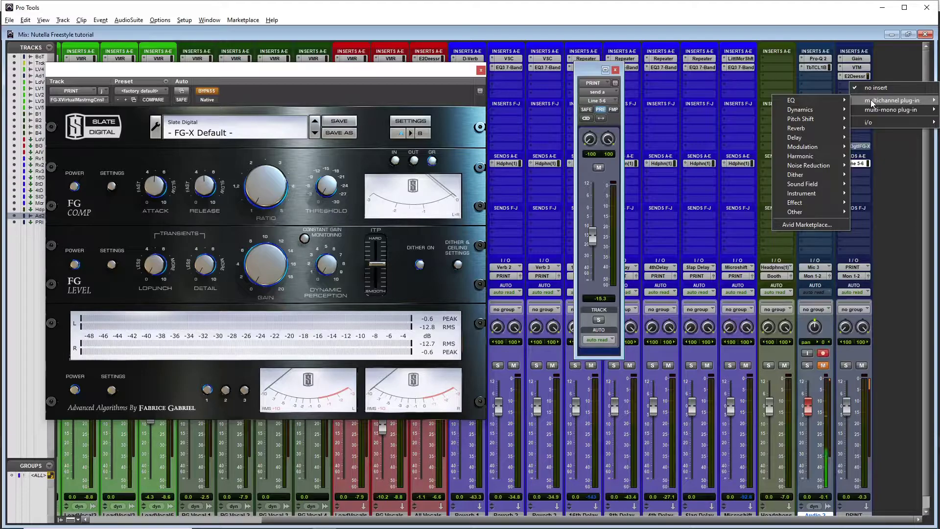
mouse_move(822, 97)
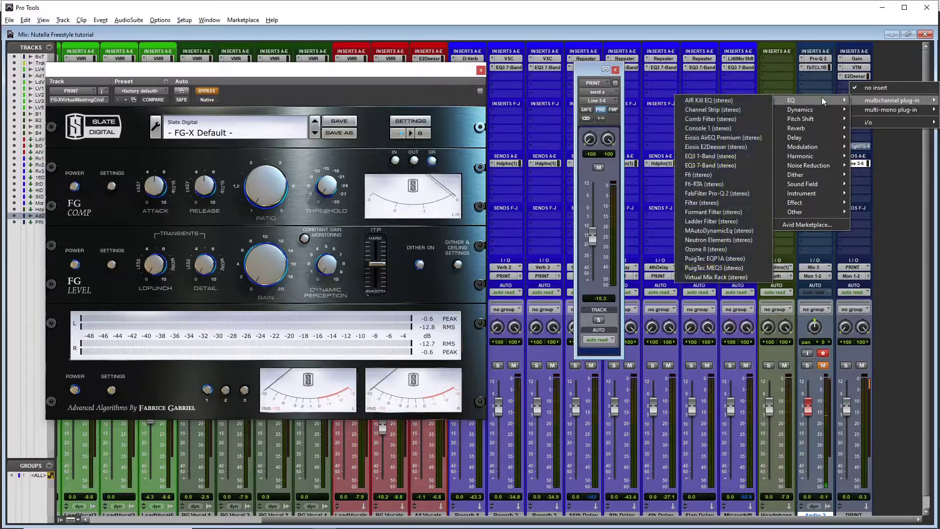
click(730, 256)
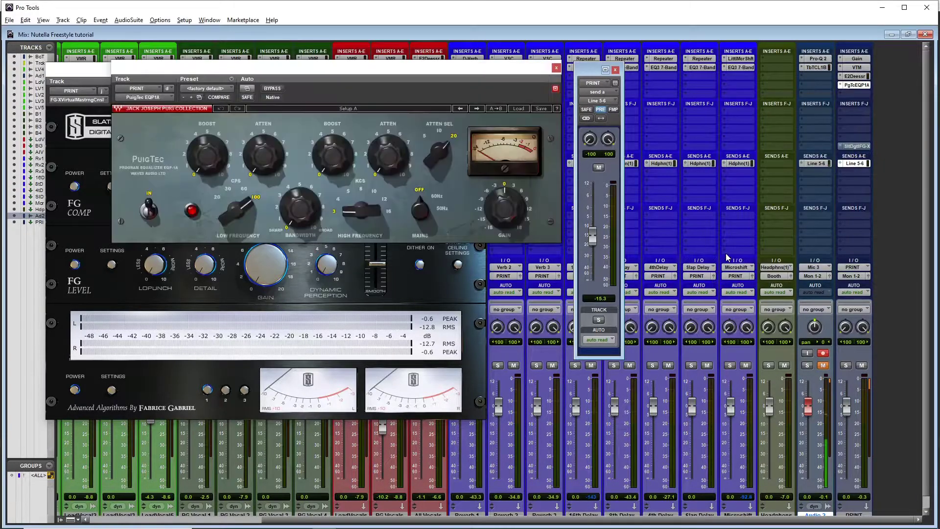
Start playback and set the PuigTec EQP1A's low-frequency boost to about 2 at 100 and its bandwidth to about 4.
drag(385, 70, 501, 136)
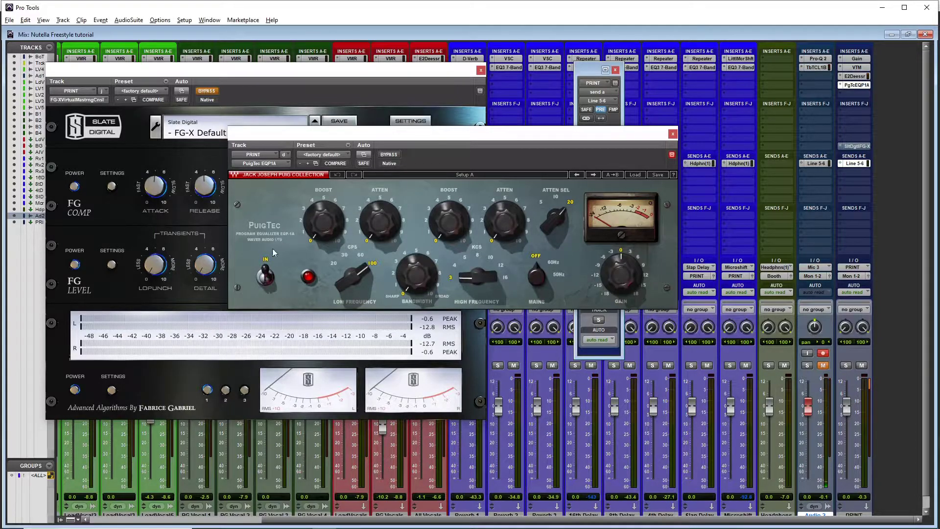
drag(392, 136, 313, 131)
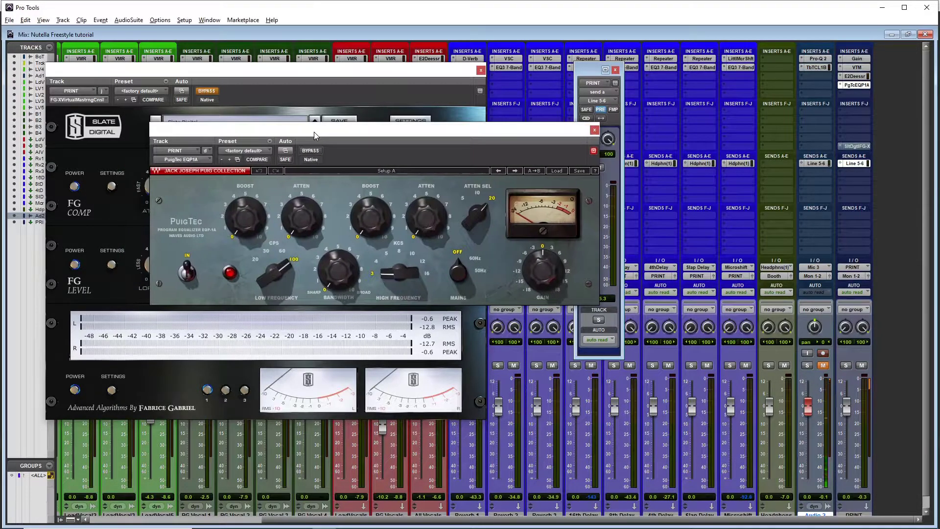
key(space)
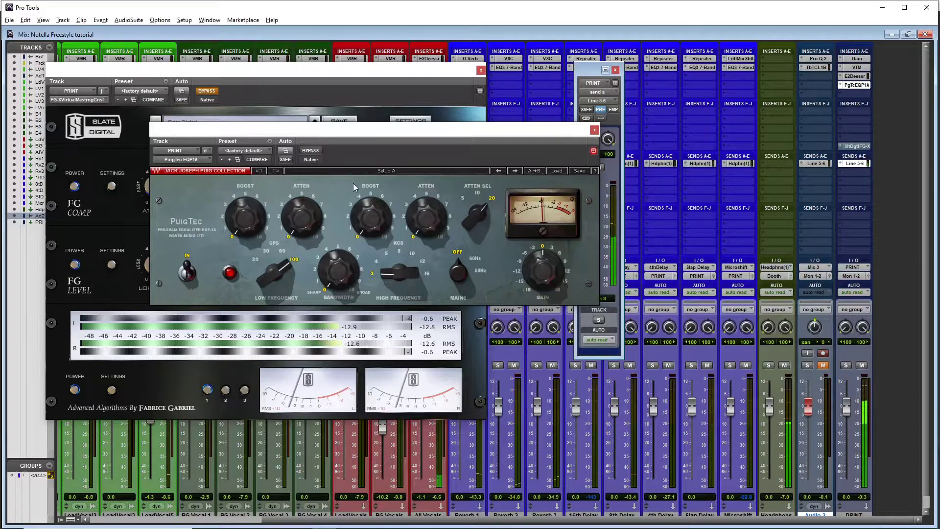
drag(371, 133, 627, 105)
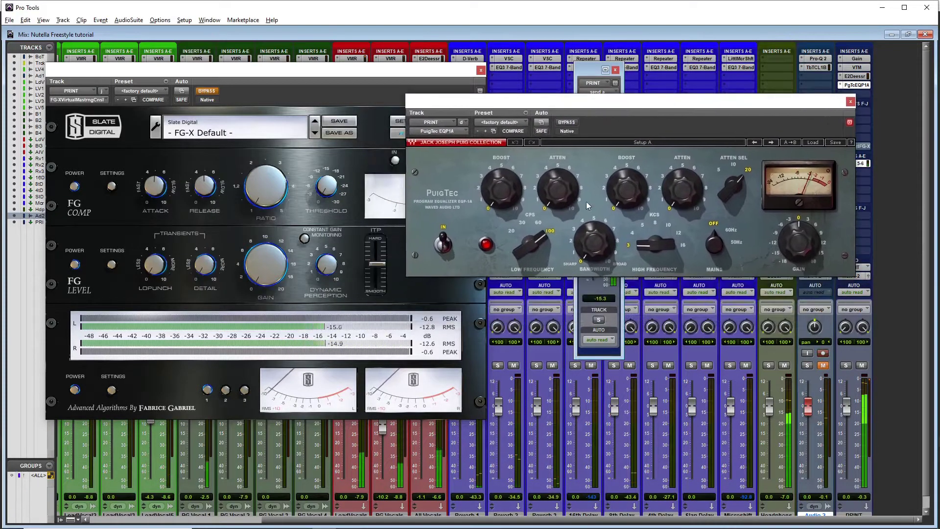
click(397, 230)
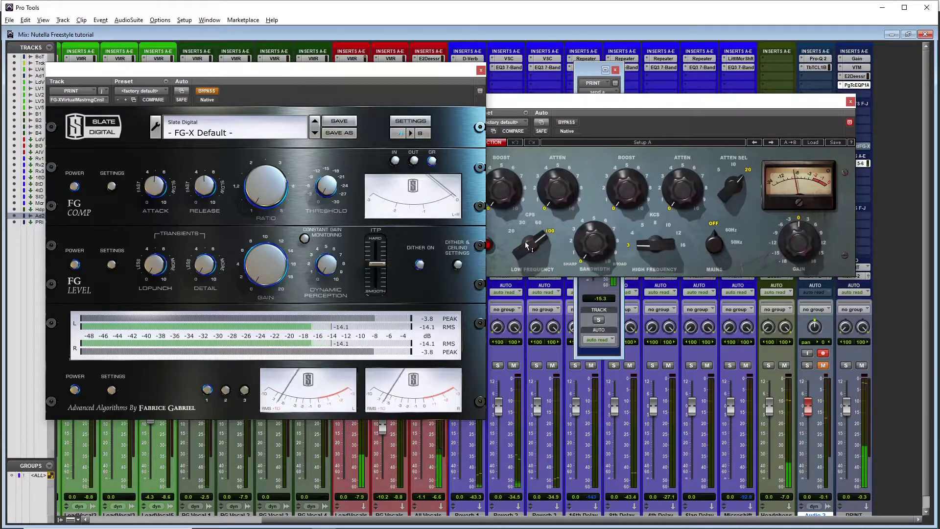
mouse_move(552, 171)
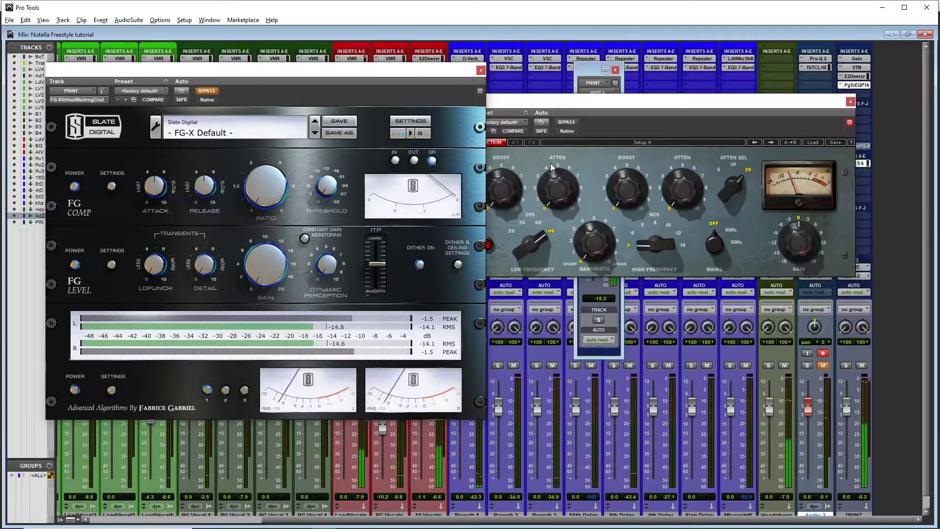
drag(535, 101, 486, 98)
mouse_move(435, 185)
mouse_down()
mouse_move(435, 172)
mouse_move(442, 184)
mouse_up()
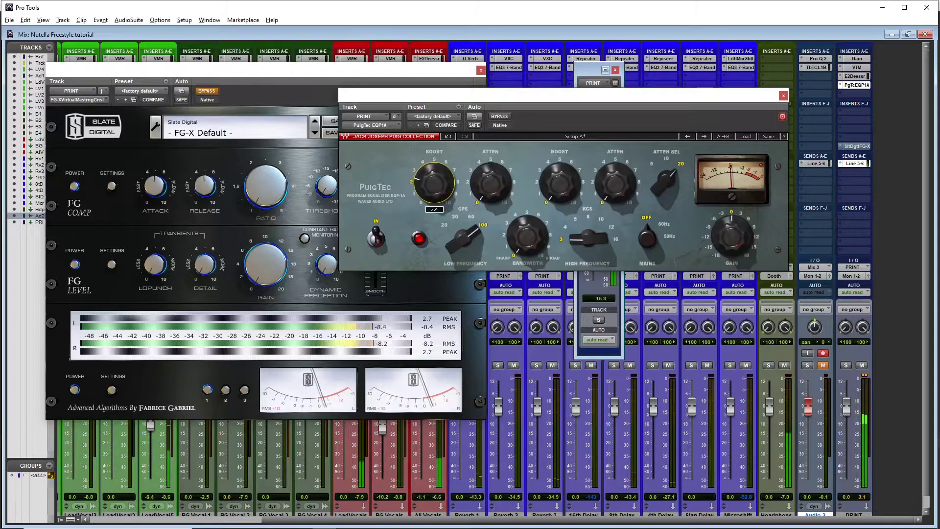
drag(526, 235, 527, 225)
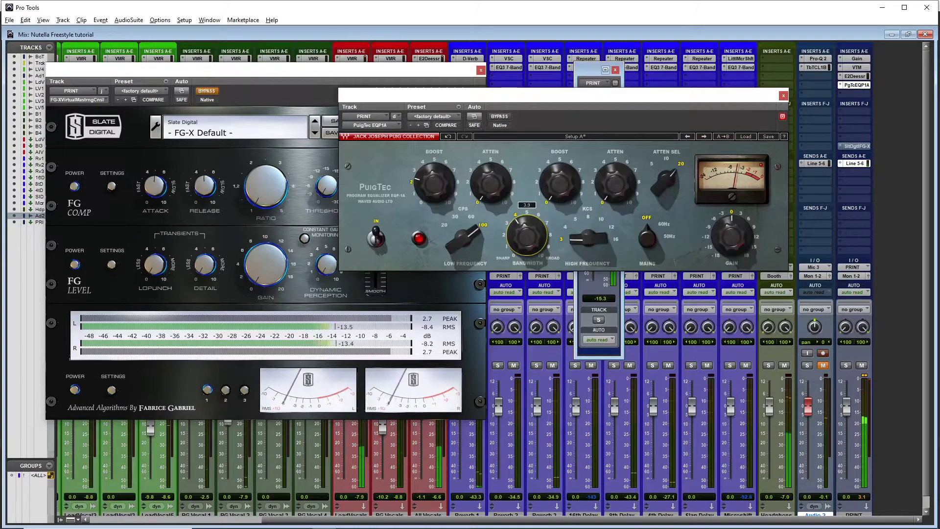
drag(434, 184, 435, 193)
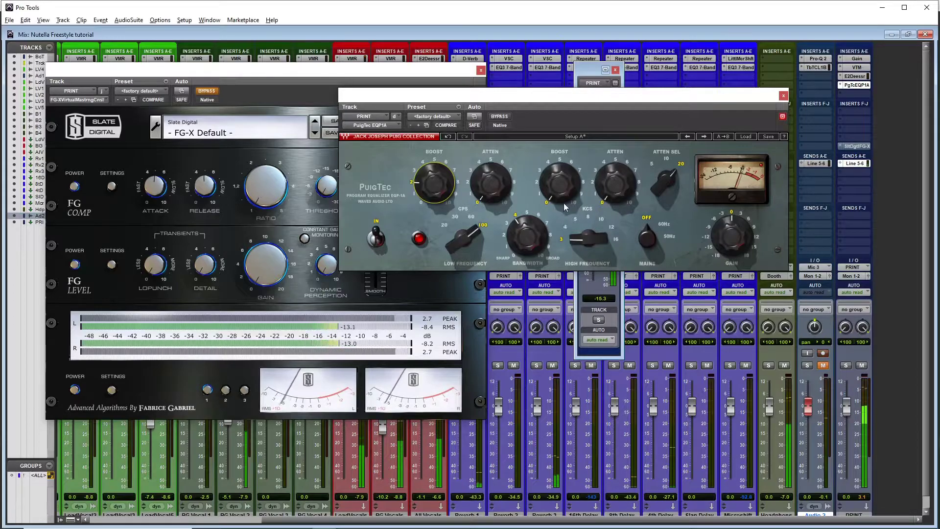
Set the PuigTec's high frequency to 10 with a boost of about 3, and trim its output gain to about -2.1 dB.
drag(587, 239, 563, 183)
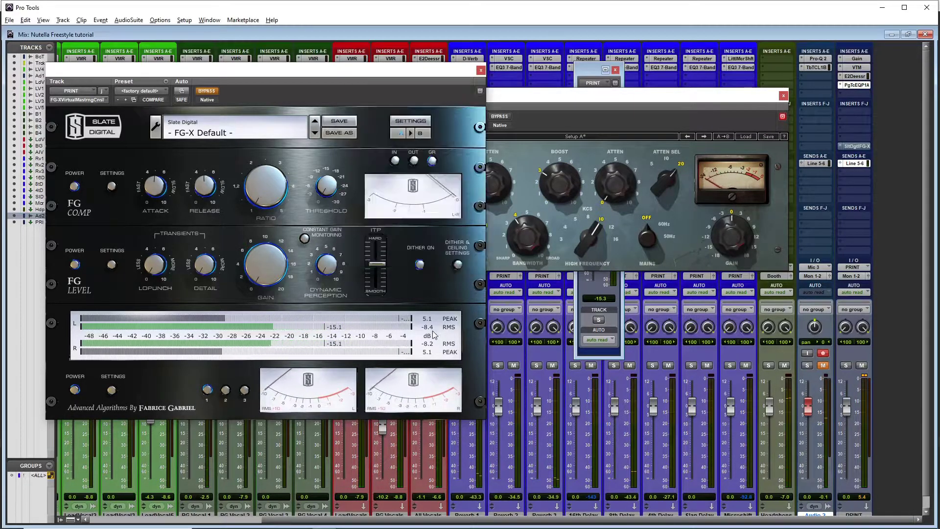
drag(640, 99, 574, 80)
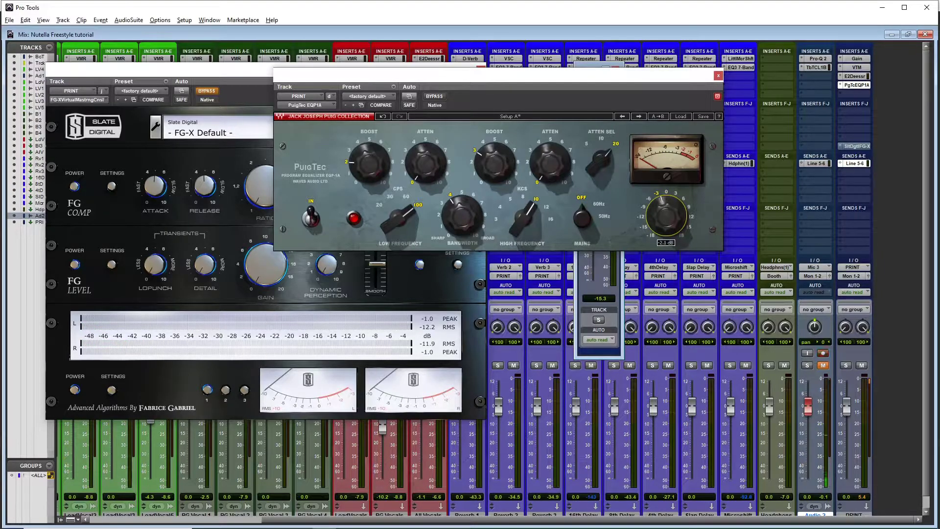
click(427, 332)
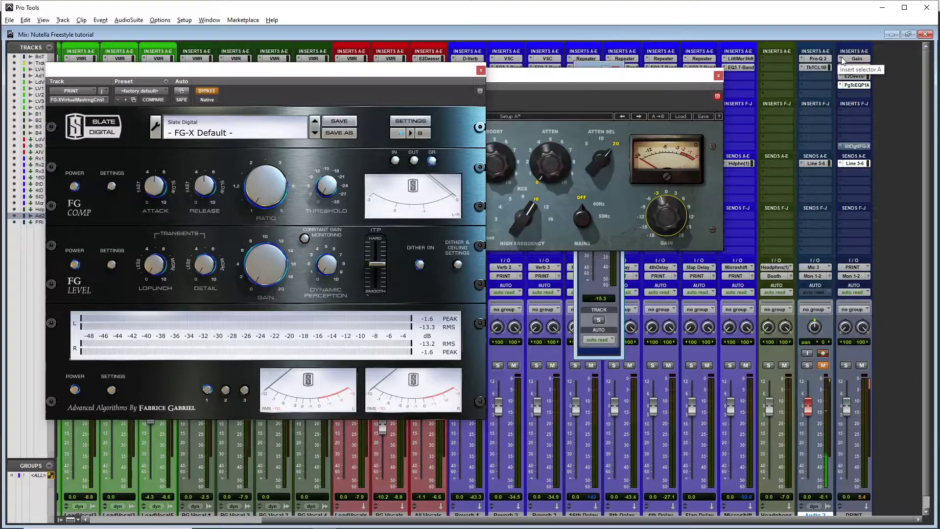
click(718, 76)
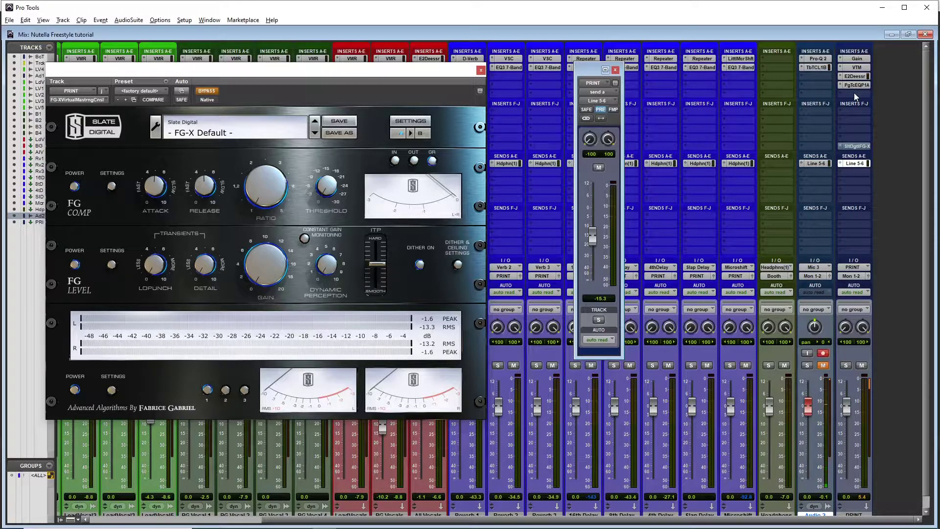
Bypass and re-enable the PRINT track's insert plug-ins during playback to compare the sound, ending with the whole chain active.
ctrl+click(861, 68)
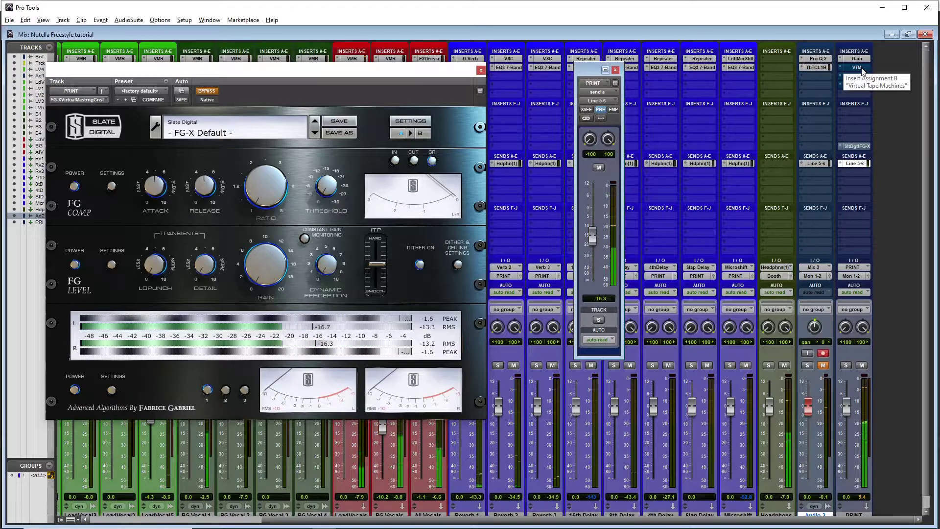
ctrl+click(861, 67)
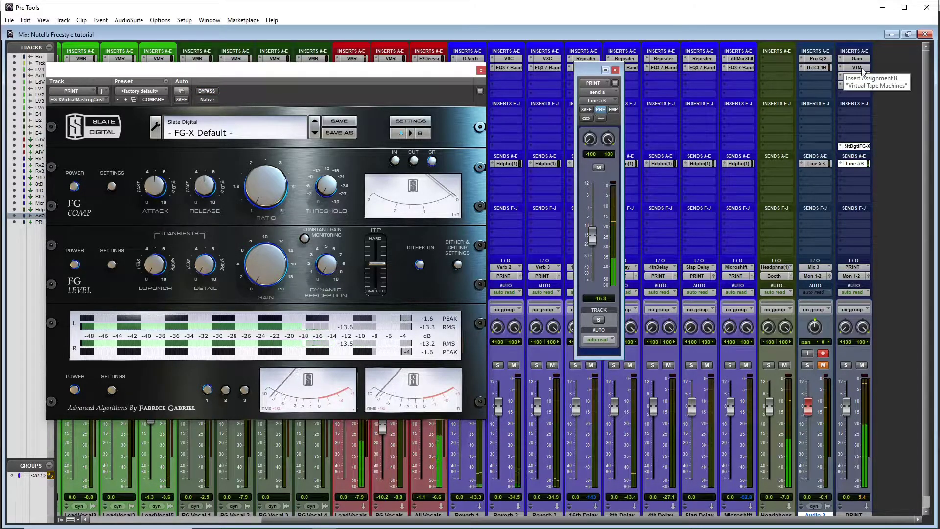
ctrl+click(862, 68)
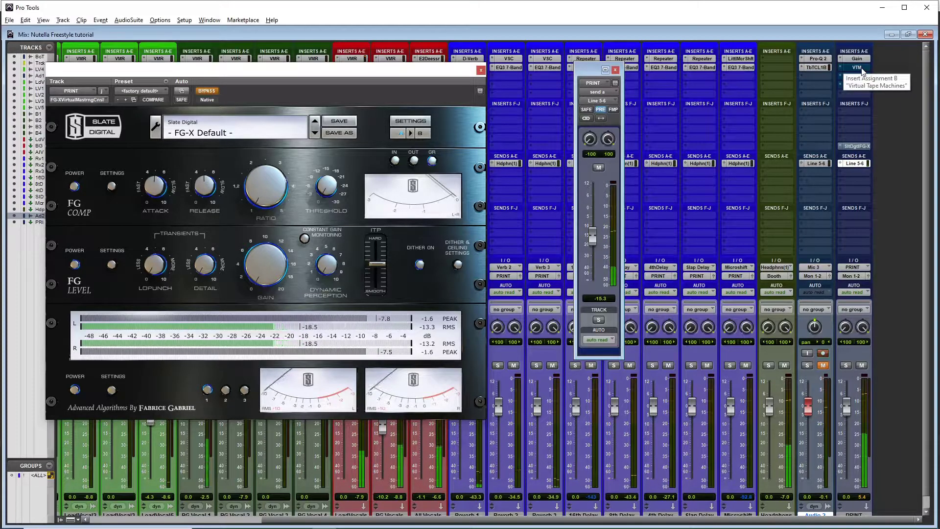
ctrl+click(861, 67)
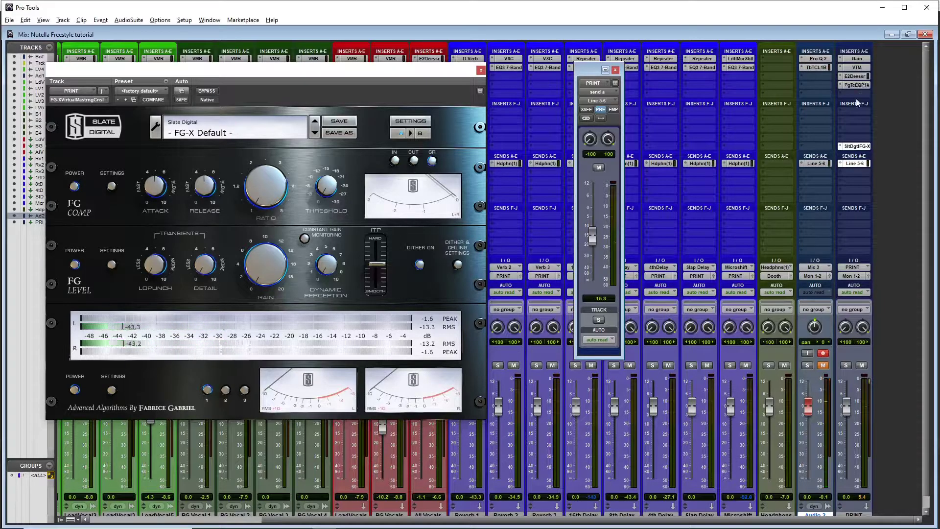
Reopen the PRINT track's PuigTec EQP1A and raise its high-frequency boost to about 4 during playback.
click(861, 85)
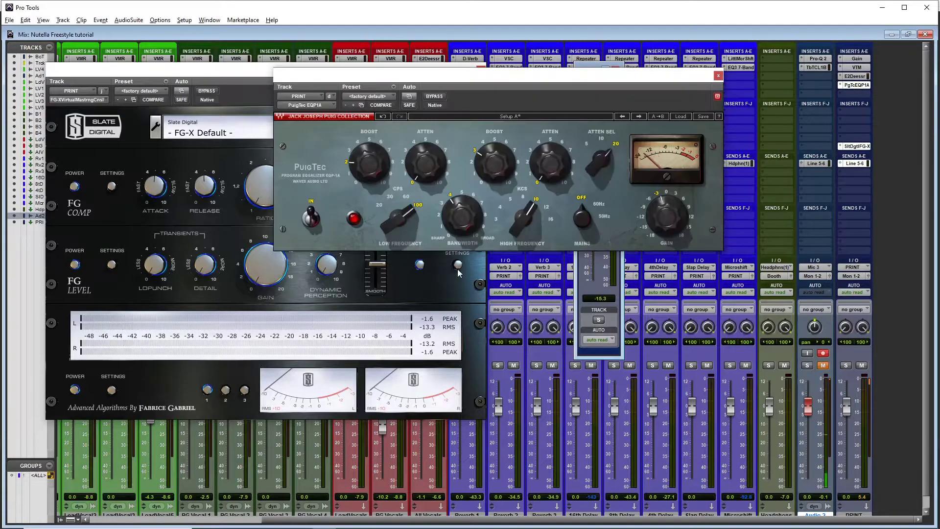
mouse_move(492, 176)
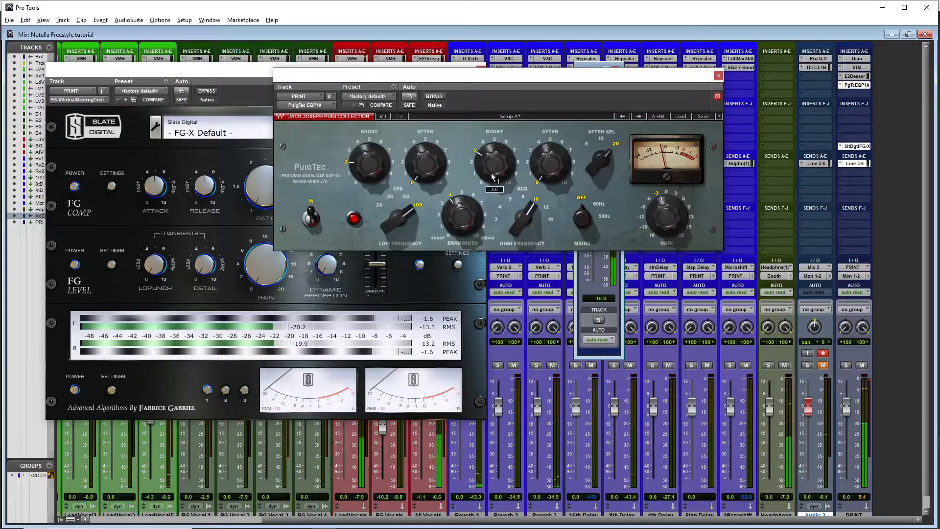
drag(492, 176, 493, 174)
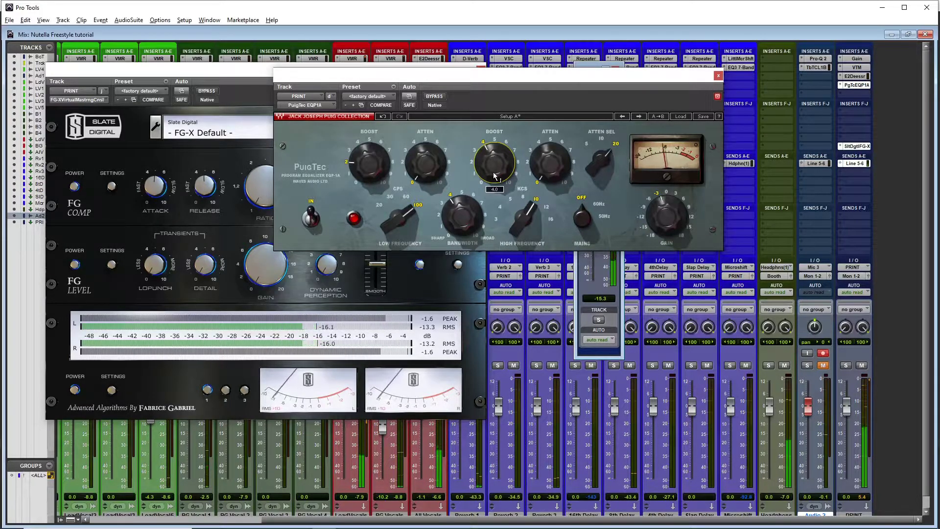
drag(493, 171, 493, 177)
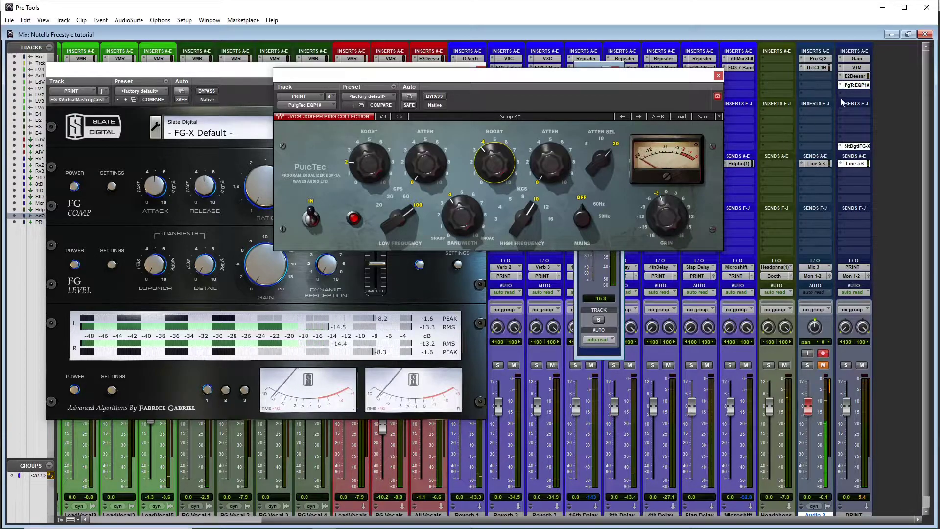
Insert the stereo multichannel VBC FG-MU compressor in the PRINT track's fifth insert slot.
click(860, 93)
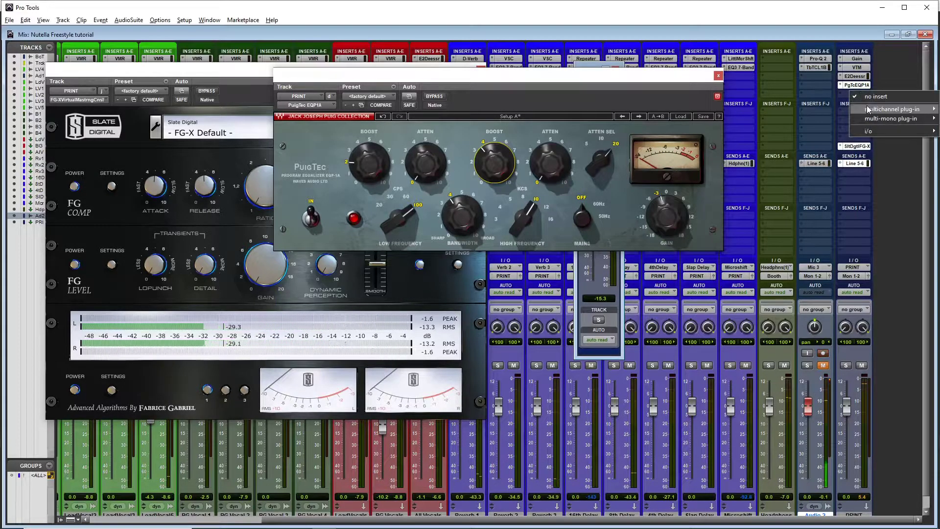
mouse_move(854, 110)
mouse_move(815, 119)
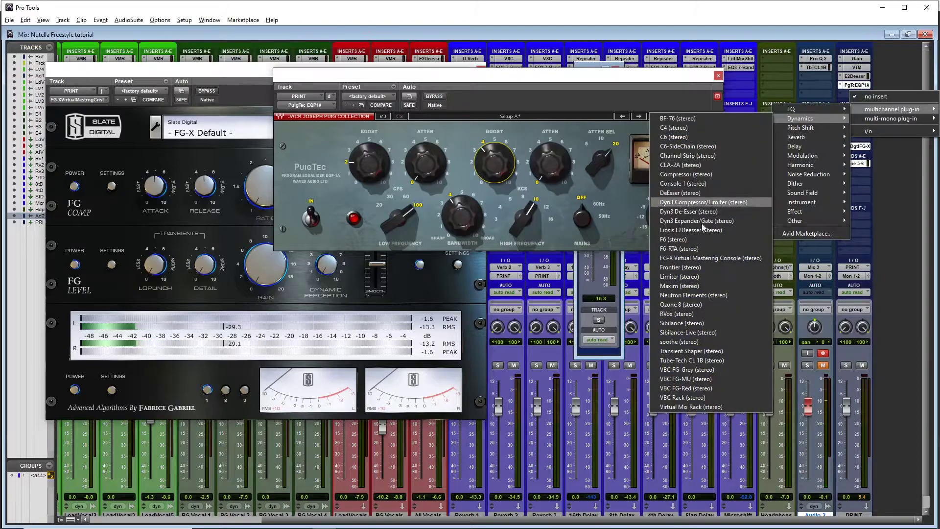
click(711, 377)
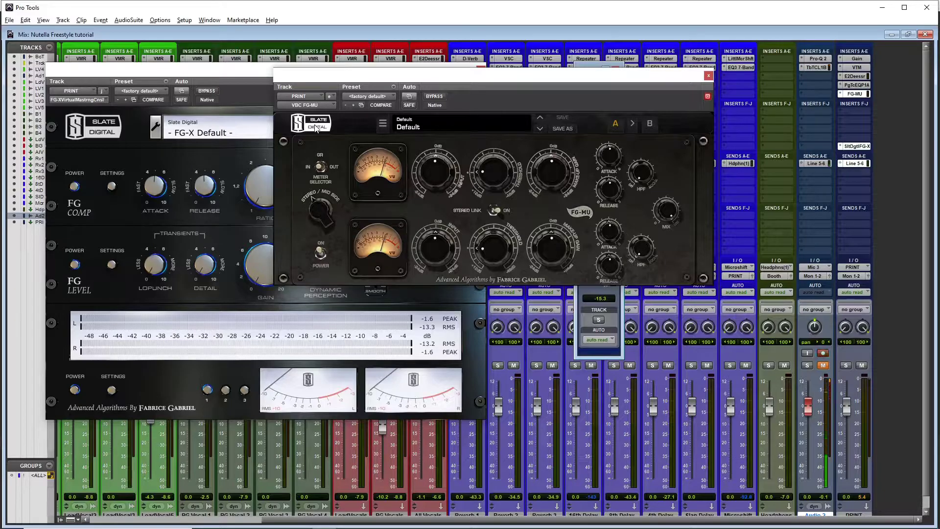
drag(532, 75, 631, 106)
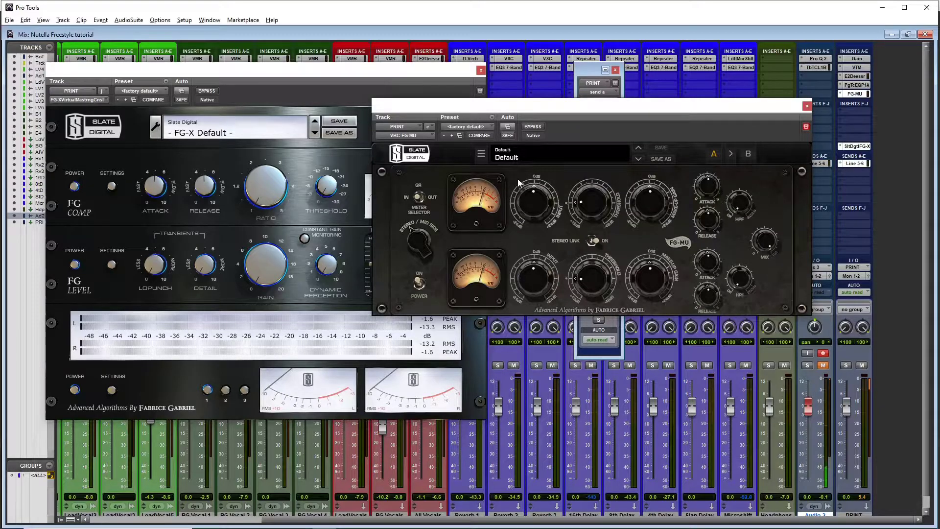
drag(495, 110, 380, 90)
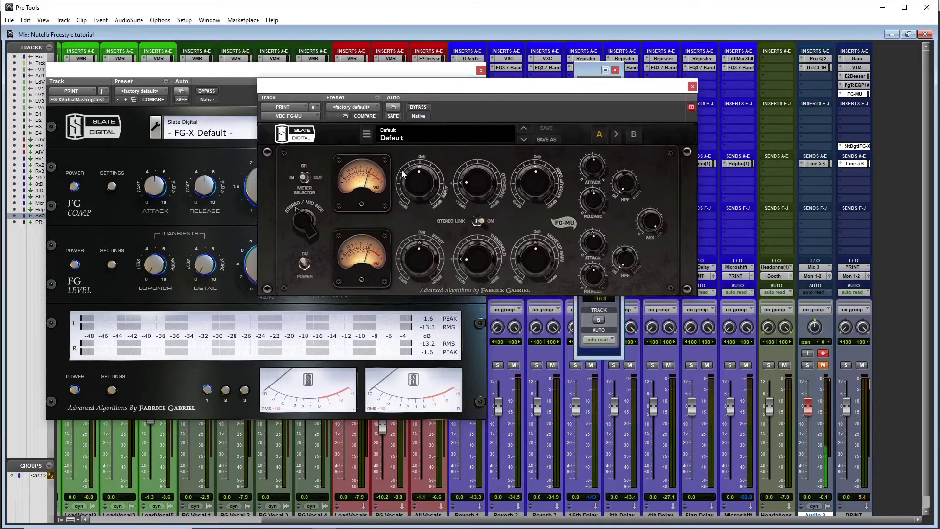
Load the 01 Glue factory preset in the FG-MU and set its makeup gain to 0.0 dB.
click(413, 138)
mouse_move(418, 149)
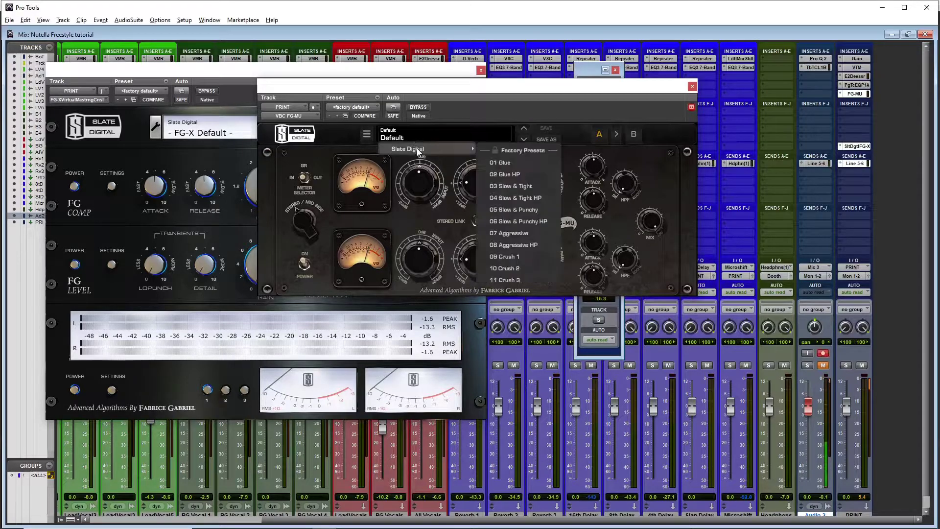
click(494, 162)
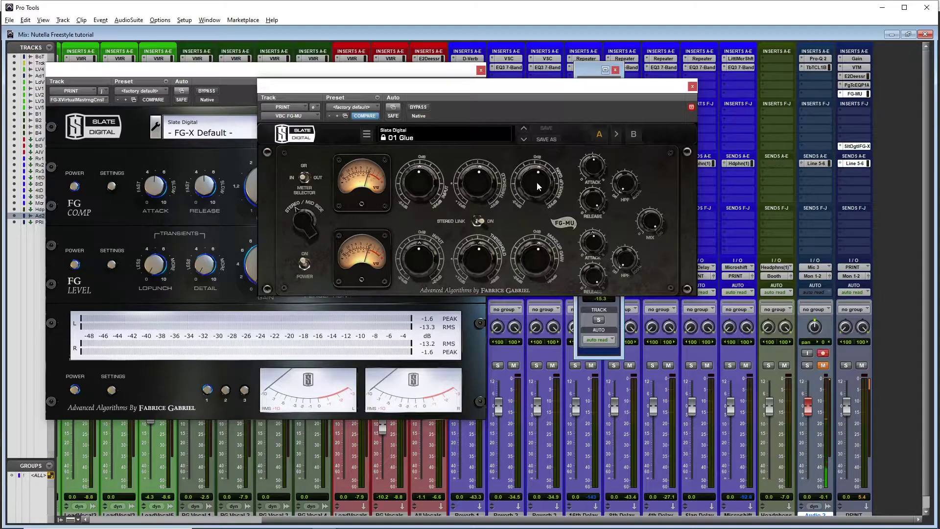
scroll(536, 186, down, 2)
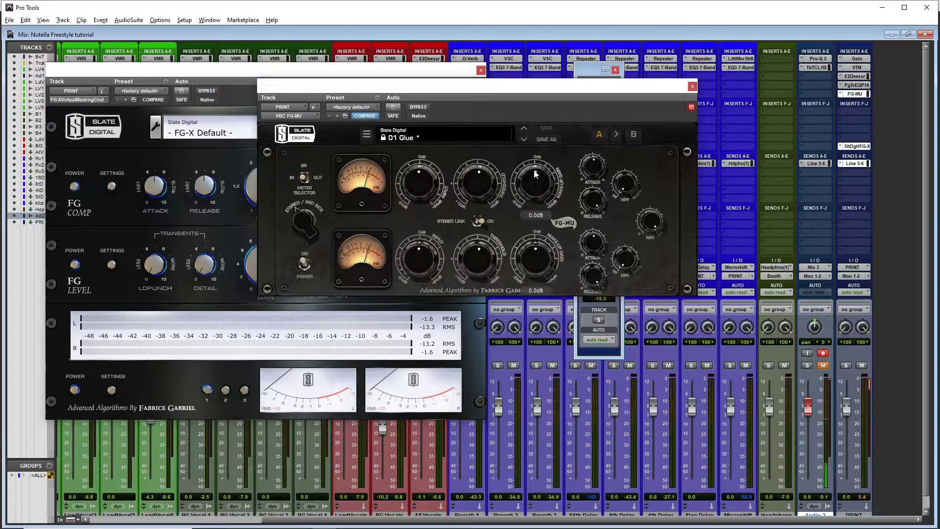
drag(461, 89, 504, 73)
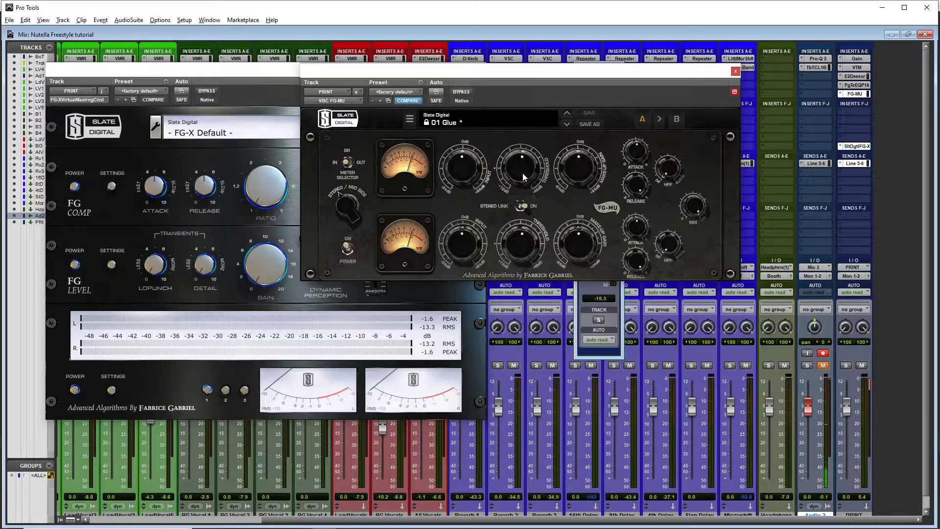
Adjust the FG-MU during playback, setting the high-pass filter to 50 Hz and the threshold to about -8.8.
drag(522, 177, 521, 200)
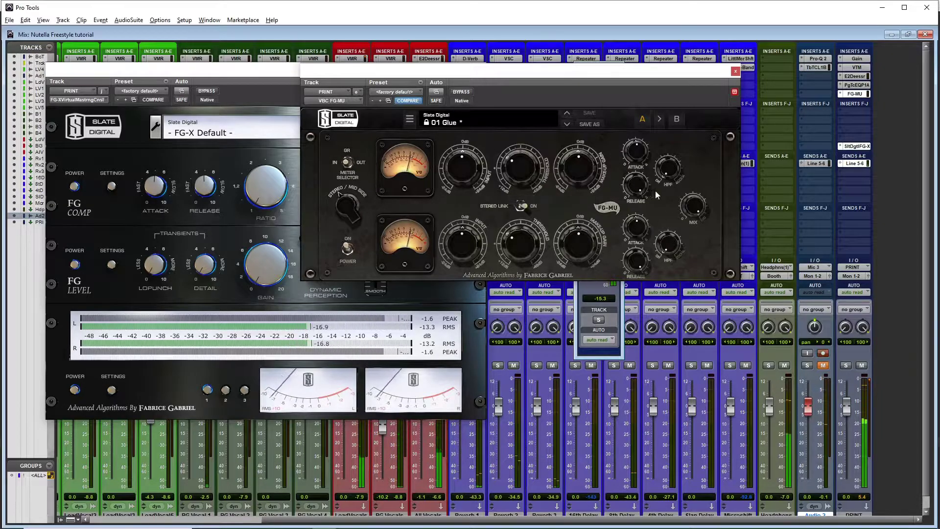
drag(666, 166, 669, 137)
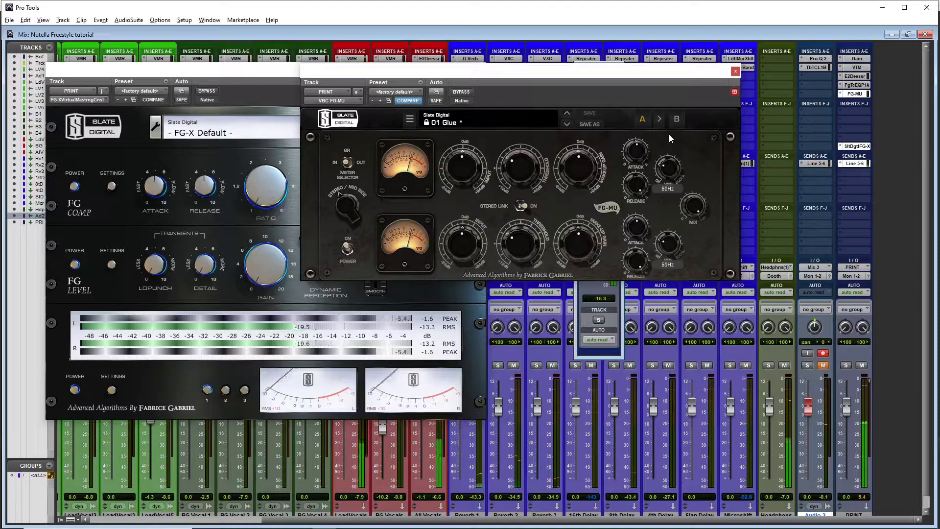
drag(524, 167, 528, 152)
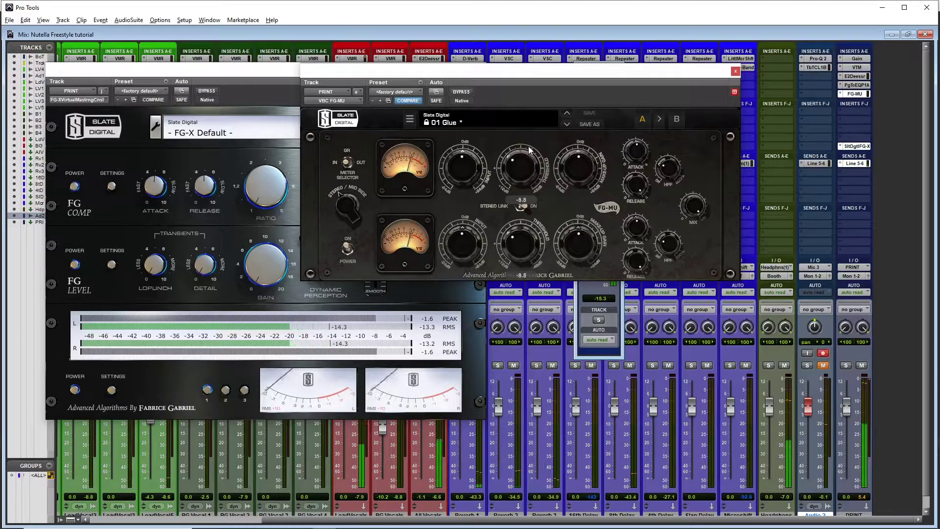
Reopen the PuigTec EQP1A on the PRINT track and reduce its high-frequency boost to about 3.
click(855, 85)
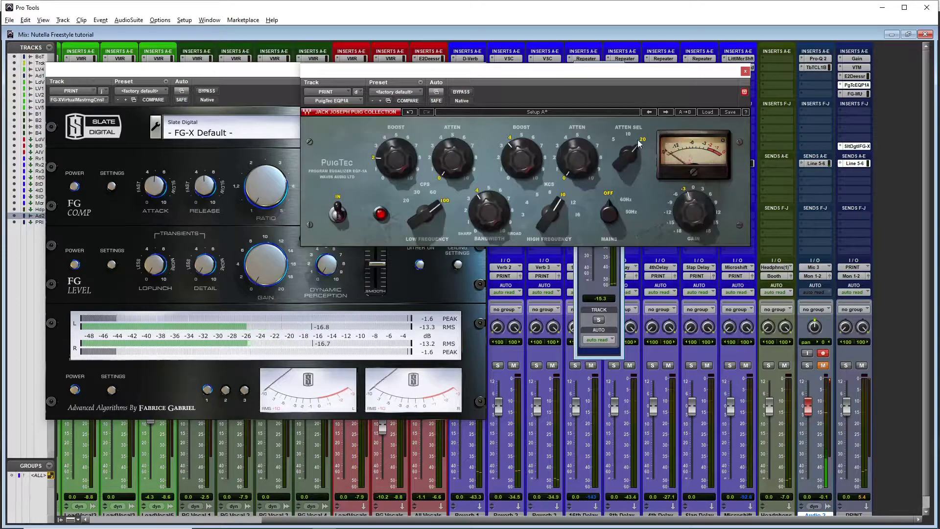
drag(522, 158, 521, 166)
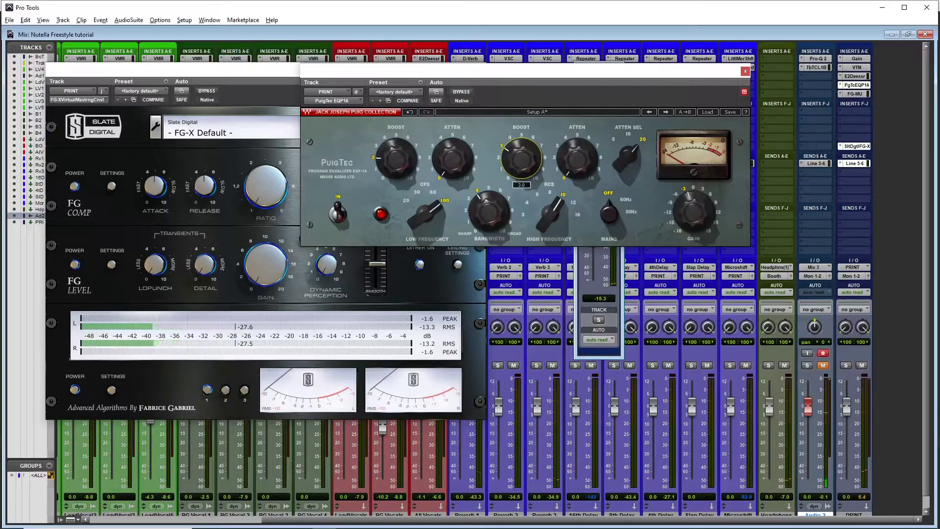
Reopen the FG-MU on the PRINT track, readjust its threshold, and compare the compressor bypassed and active during playback.
click(855, 94)
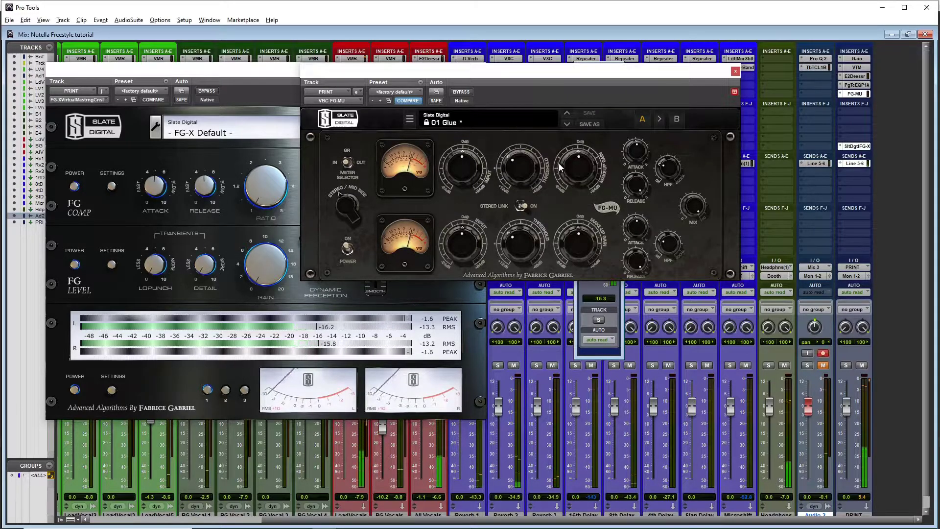
drag(512, 168, 527, 121)
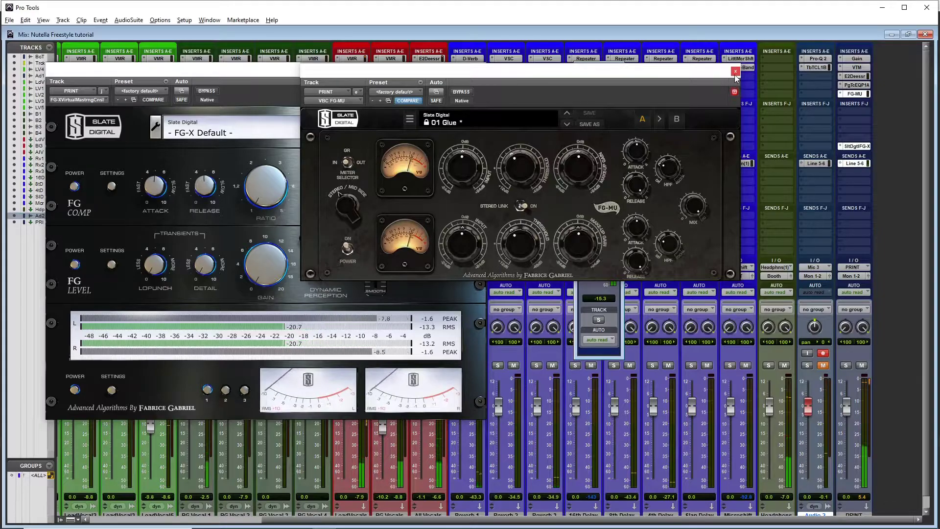
click(457, 92)
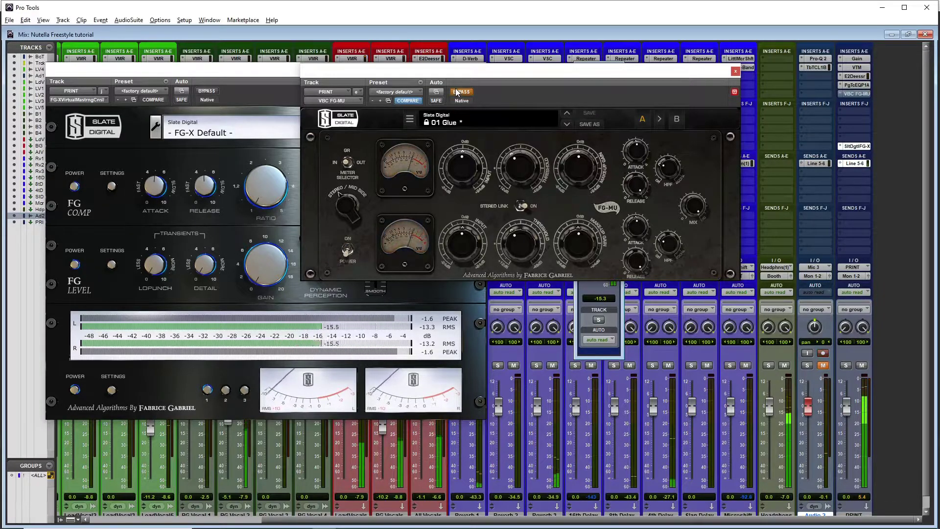
click(456, 92)
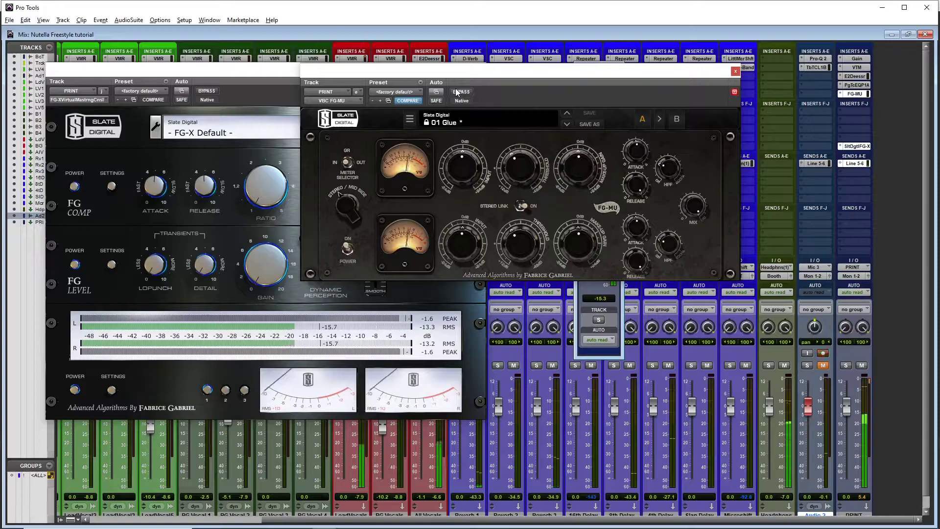
click(734, 71)
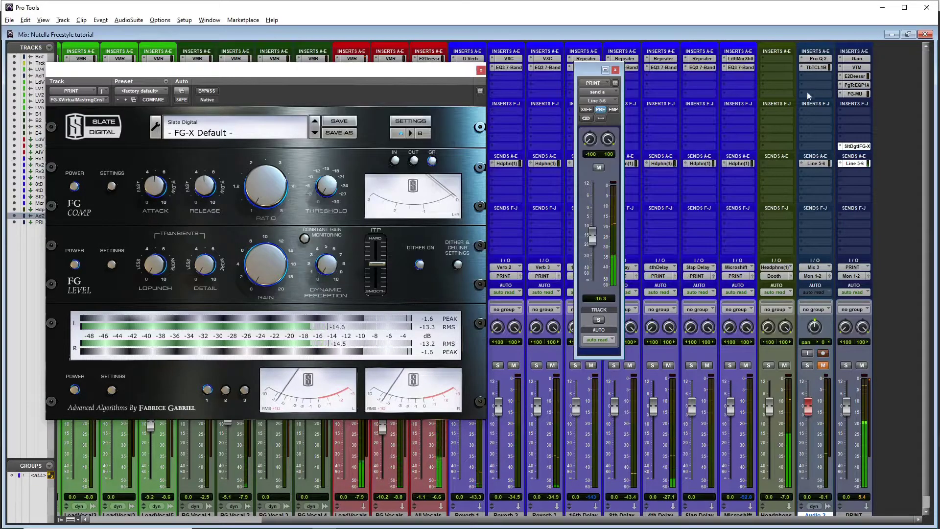
Insert the stereo multichannel Ozone 8 dynamics plug-in in the first F-J insert slot of the PRINT track.
click(854, 112)
mouse_move(891, 126)
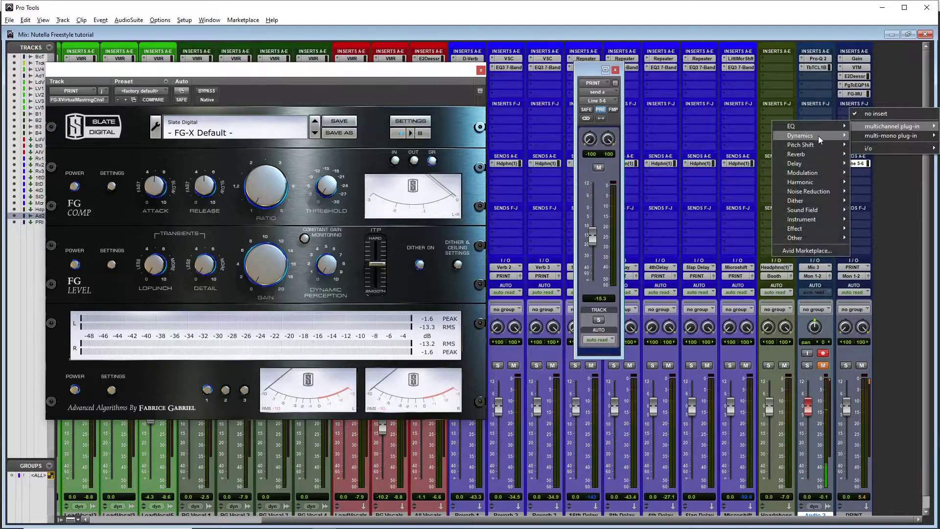
mouse_move(818, 136)
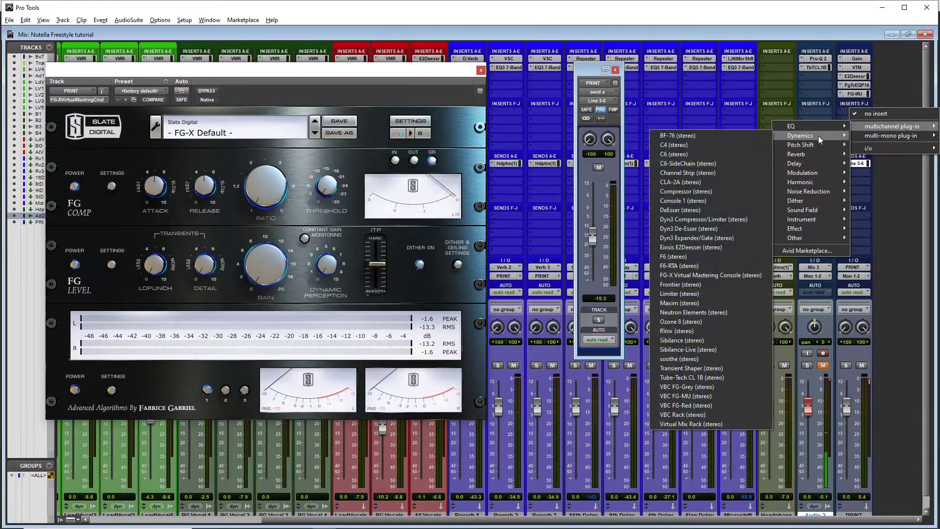
click(701, 325)
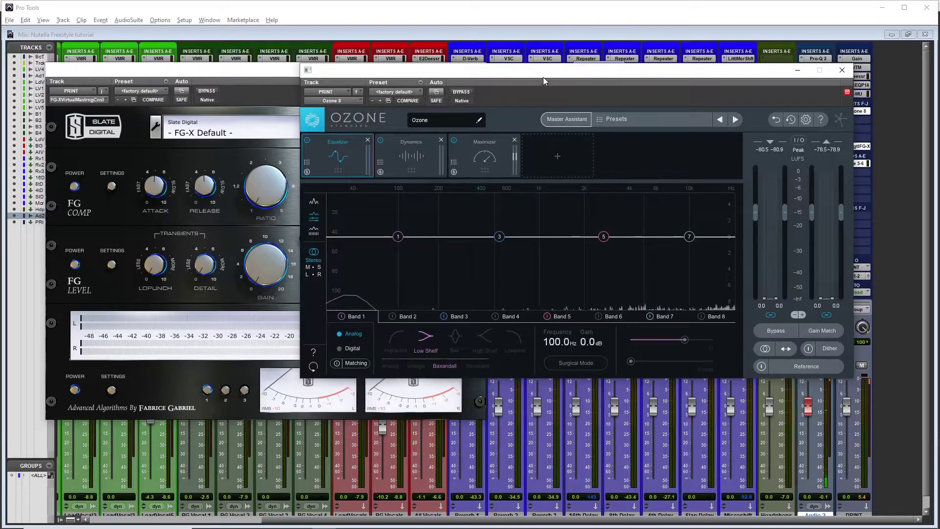
drag(542, 77, 392, 74)
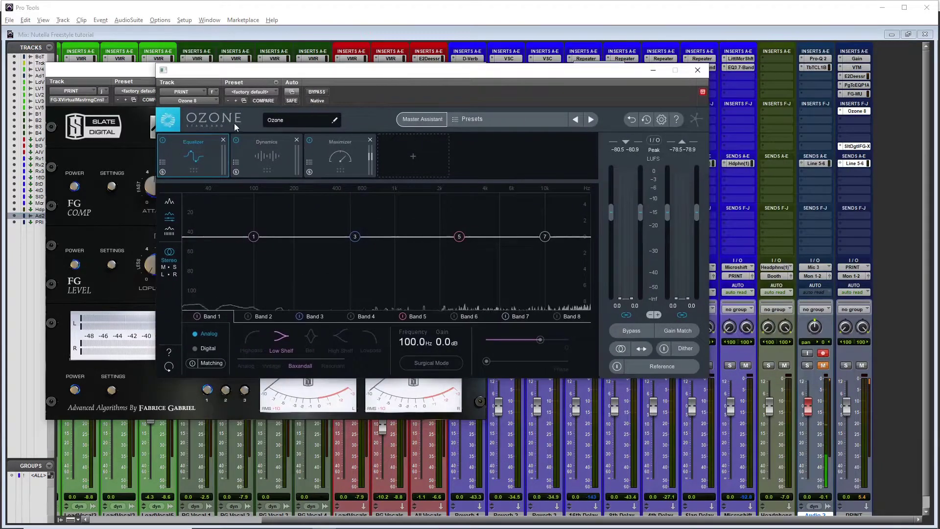
Remove the Equalizer, Dynamics and Maximizer modules from Ozone's default signal chain.
click(223, 140)
click(223, 140)
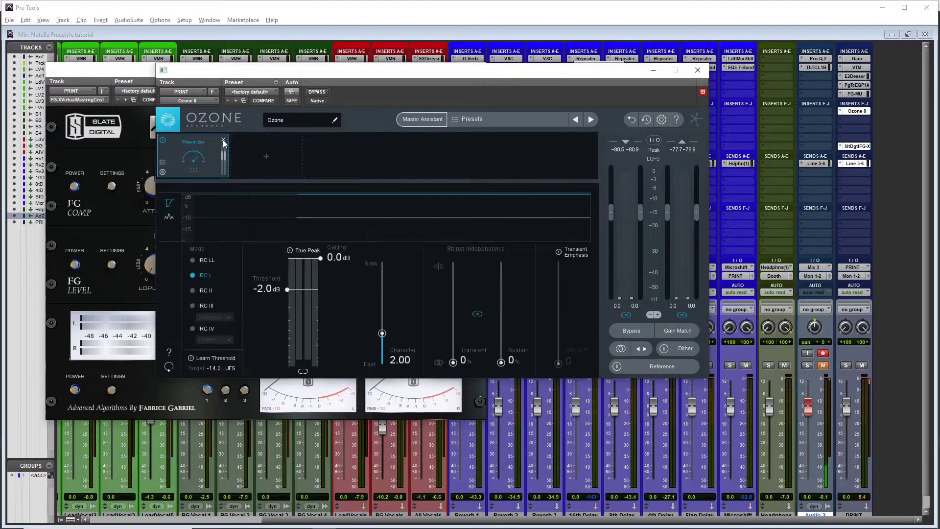
click(224, 140)
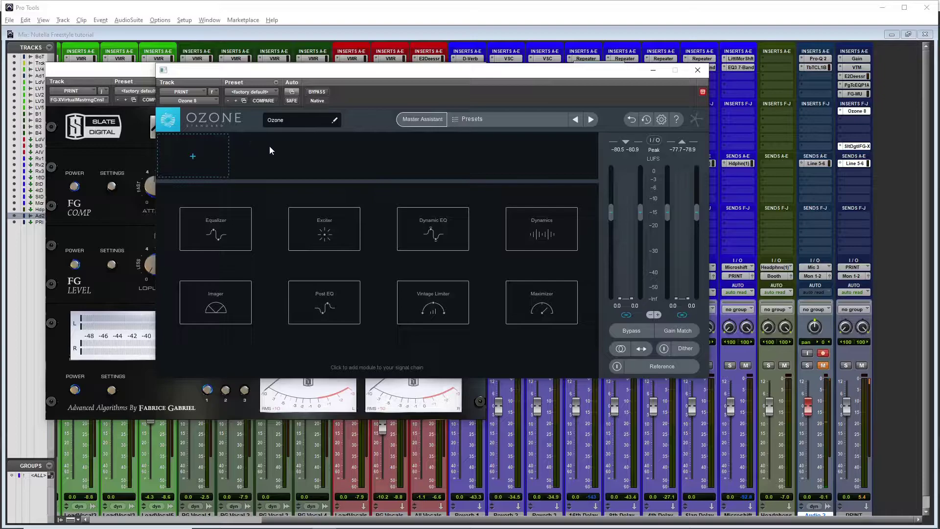
Load No One.wav from Downloads as Ozone's reference track and set its gain to about -3.71 dB.
click(656, 367)
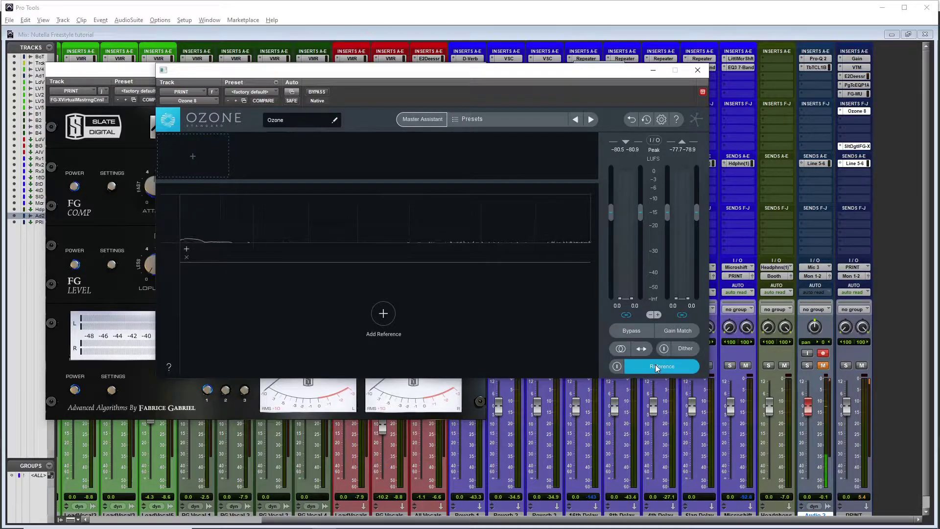
click(384, 315)
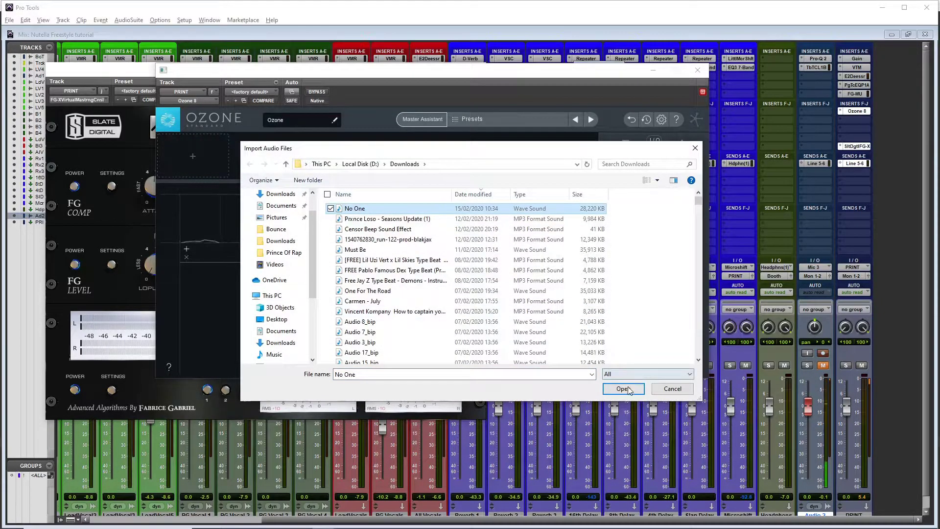
key(alt+Tab)
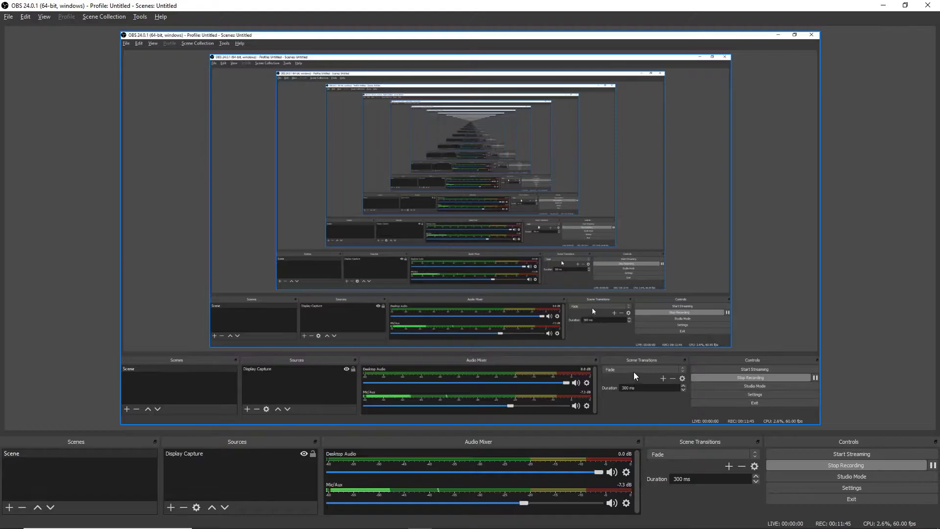
key(alt+Tab)
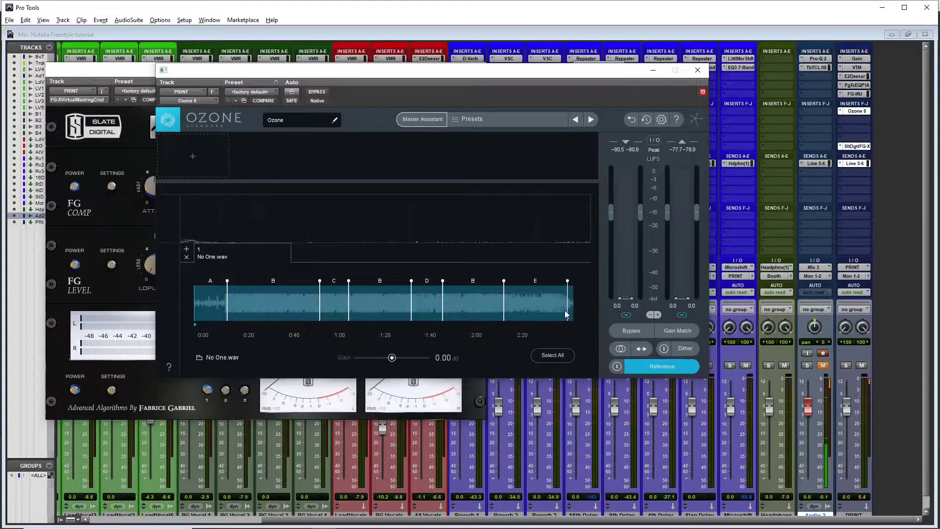
drag(392, 358, 379, 363)
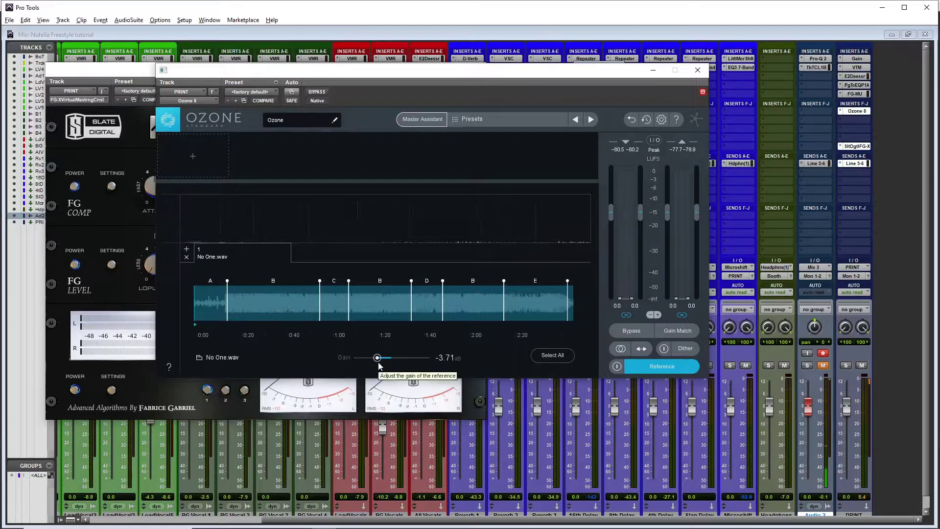
Audition the reference's first B section and shorten its loop by moving the start later and the end earlier.
click(616, 366)
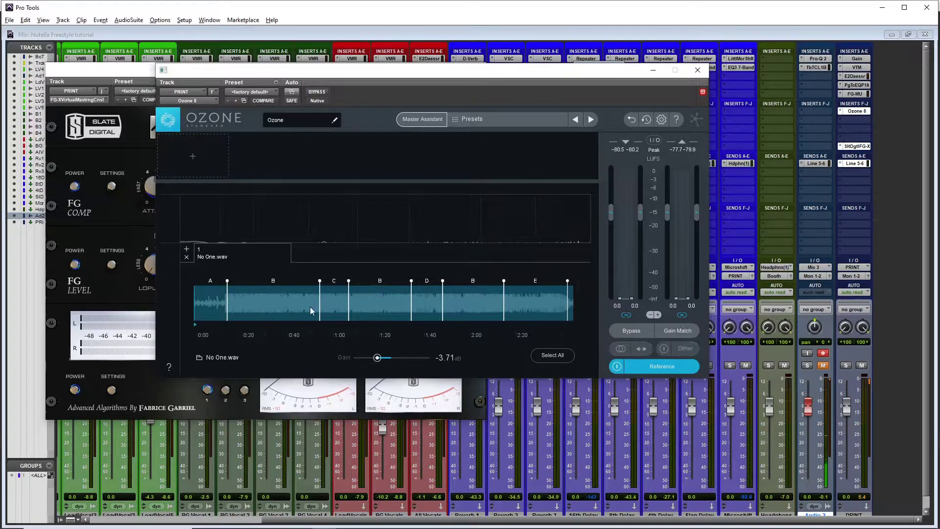
click(294, 304)
key(space)
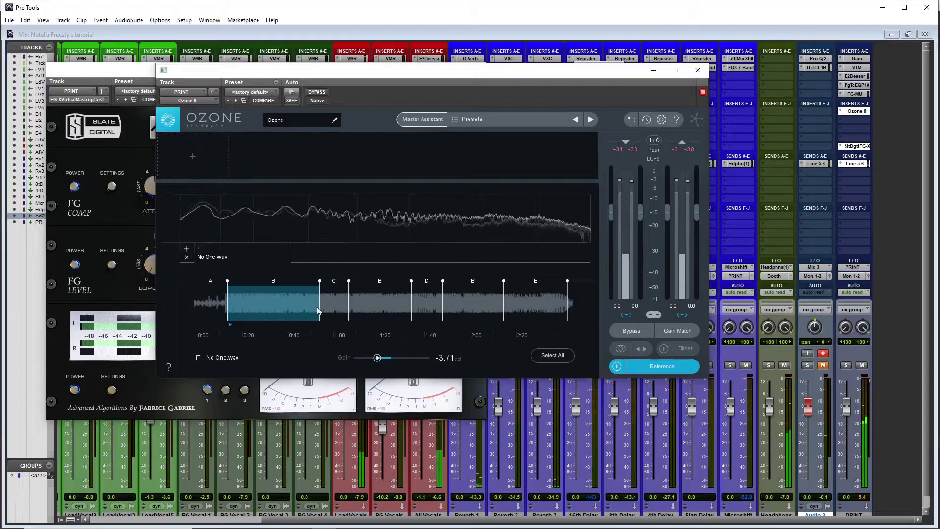
drag(227, 283, 246, 288)
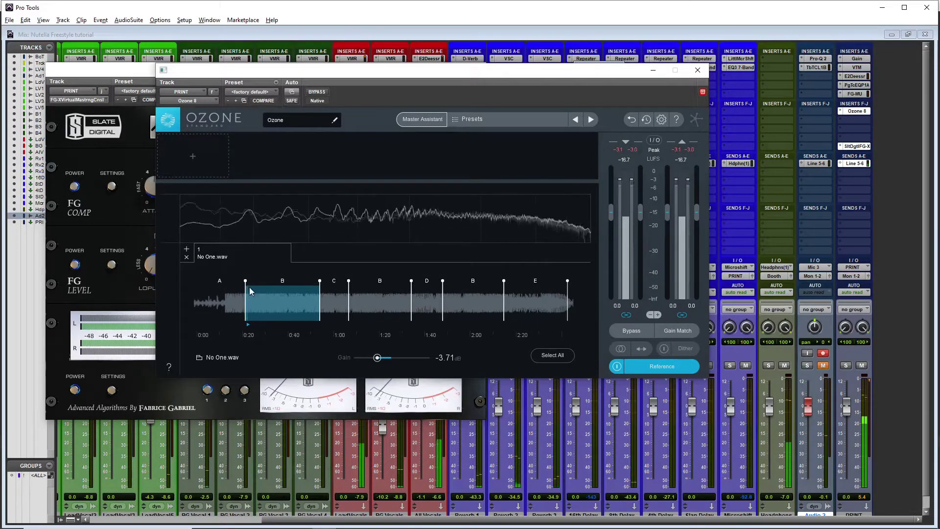
drag(319, 287, 277, 287)
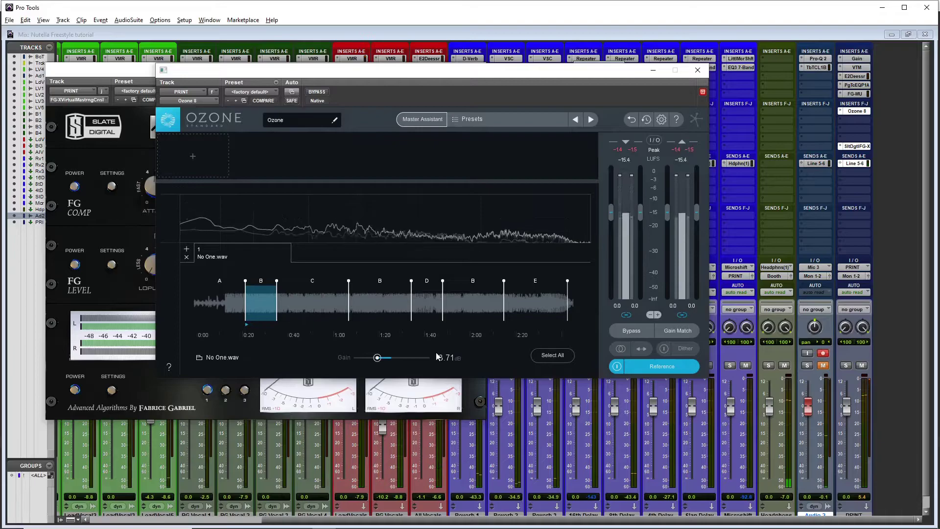
key(space)
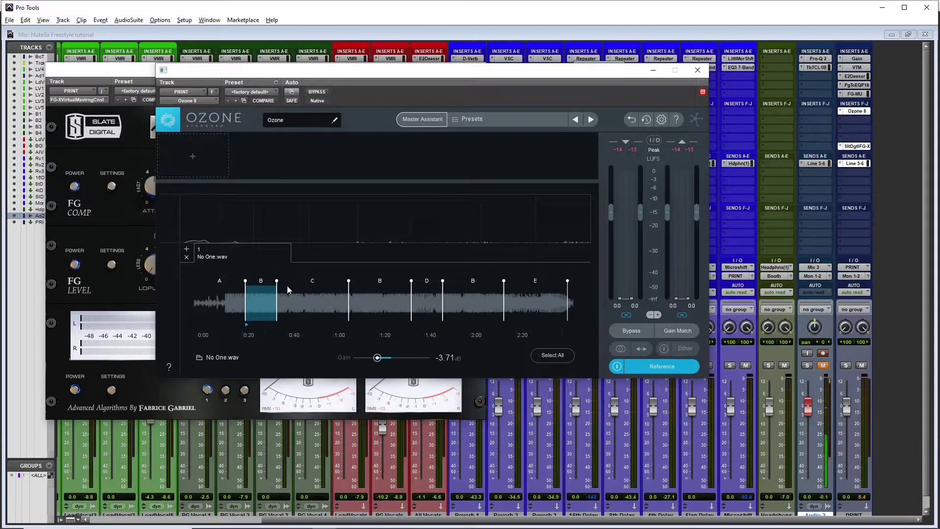
drag(277, 283, 278, 284)
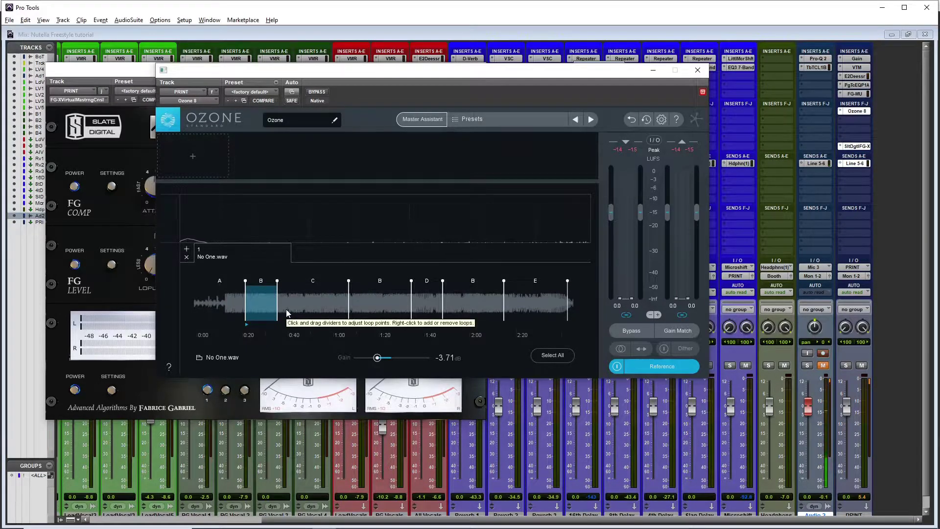
Switch off reference playback, run the Master Assistant against No One.wav while the mix plays, and accept its suggestion.
click(615, 368)
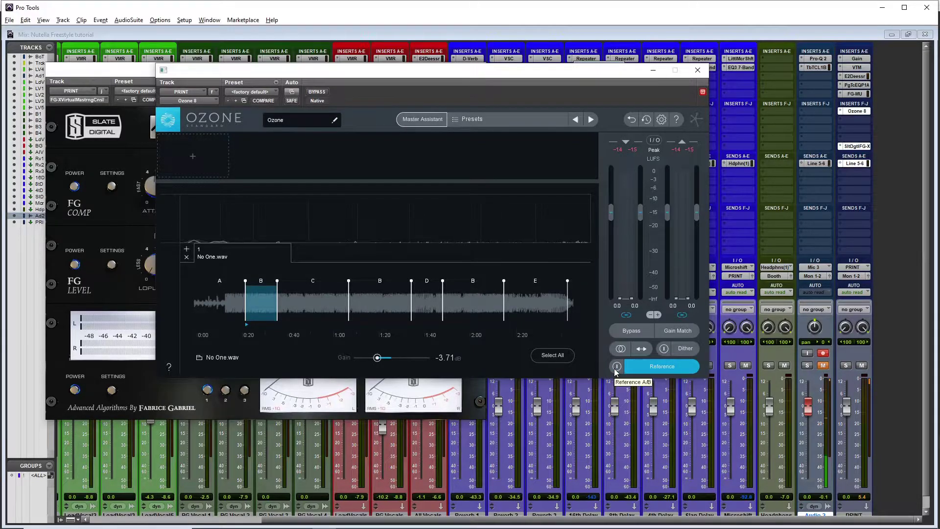
click(431, 119)
click(482, 244)
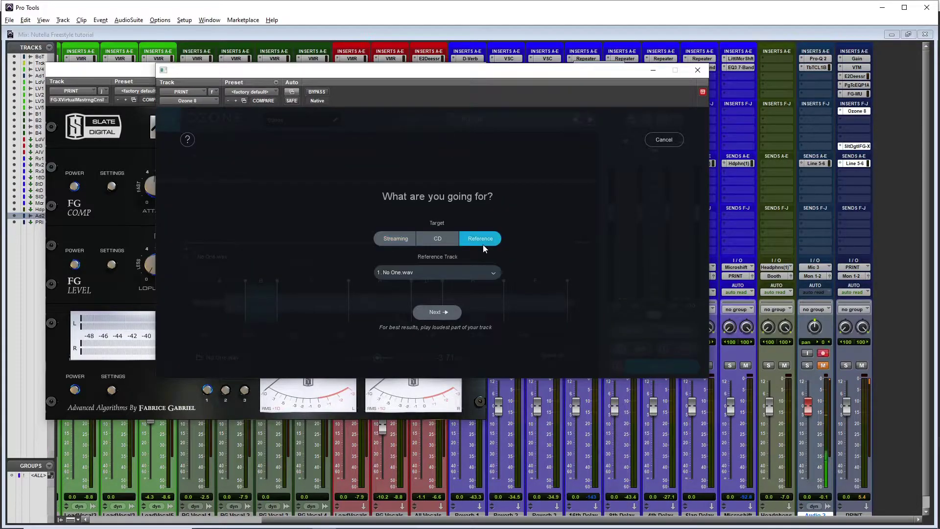
click(446, 311)
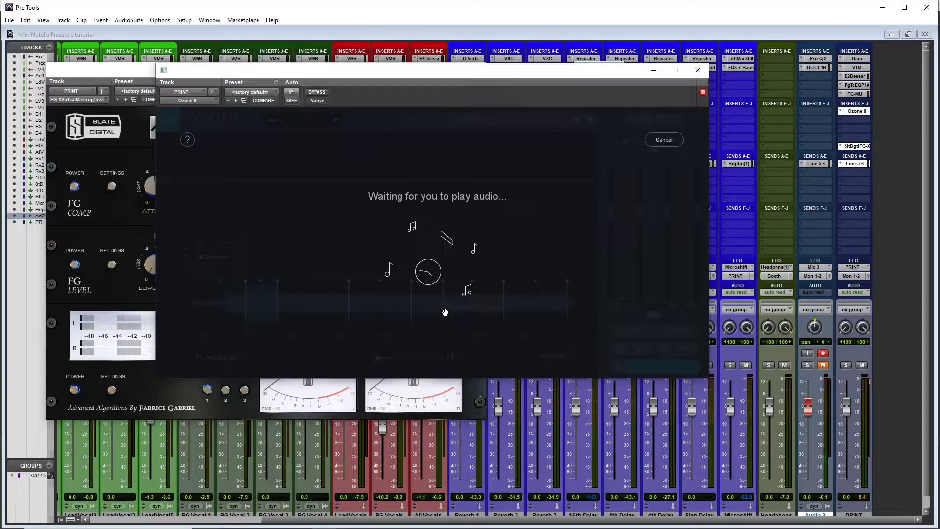
key(space)
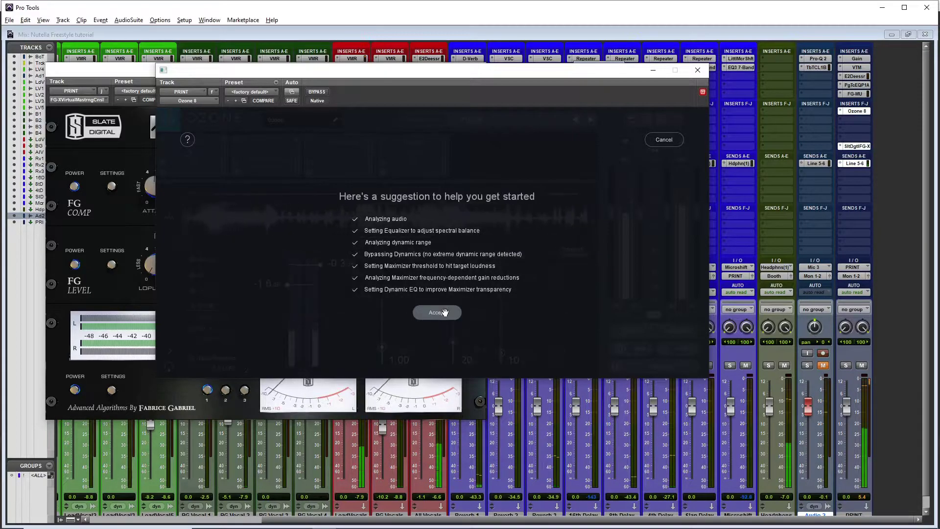
click(440, 312)
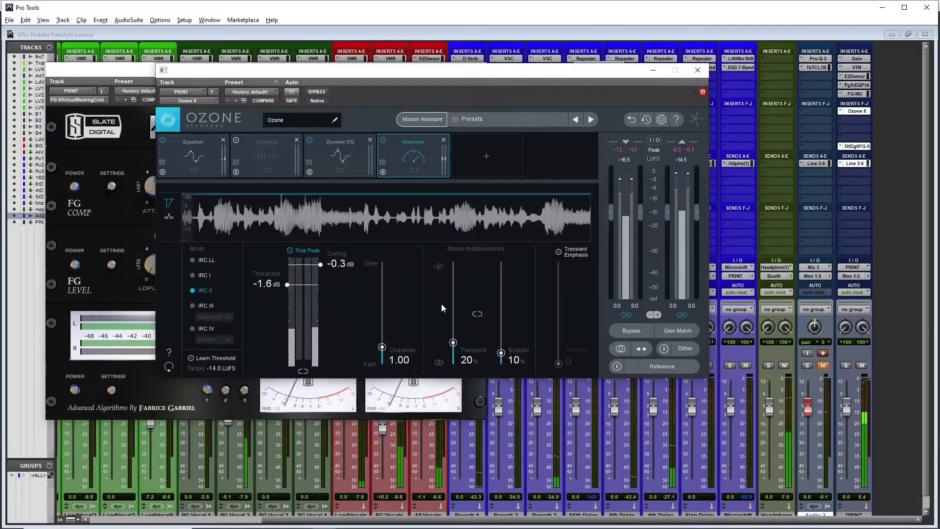
Move the Ozone window clear of the send window and lower the PRINT track's send a level to -18.5 dB.
drag(420, 71, 756, 72)
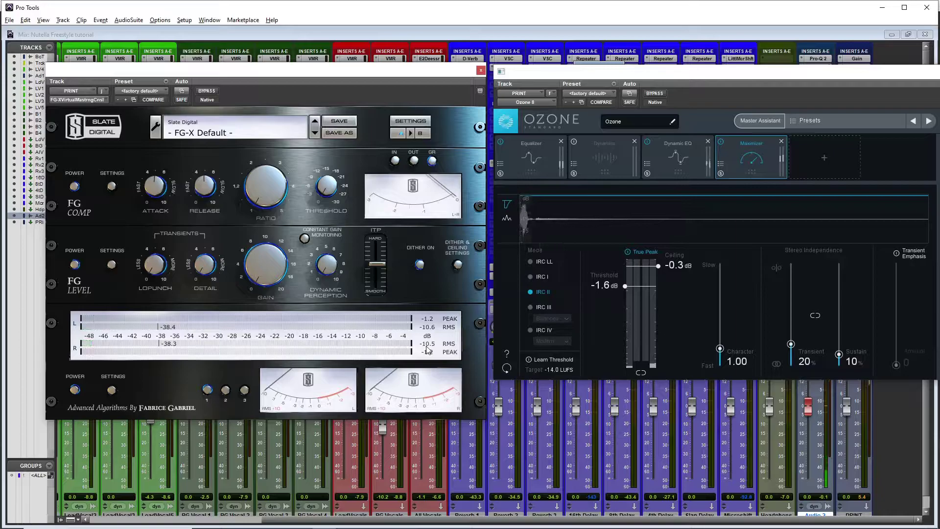
drag(594, 72, 107, 52)
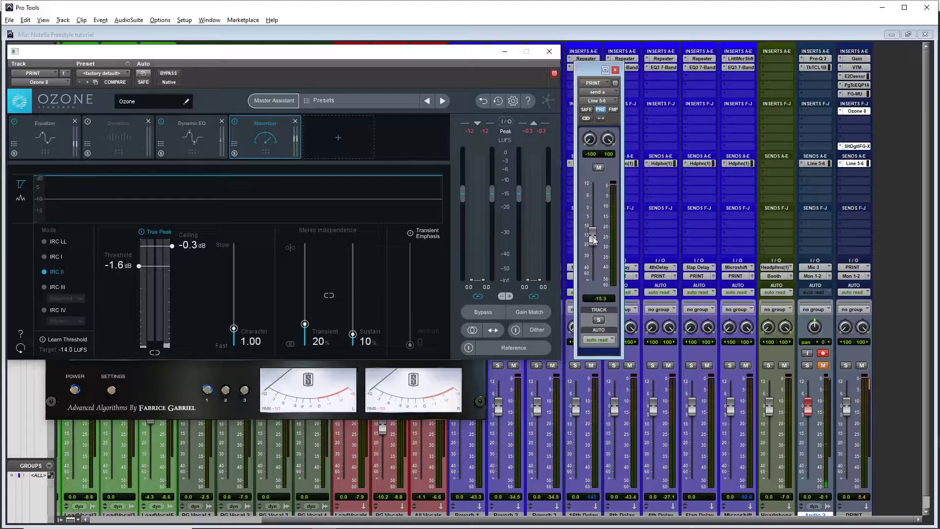
drag(594, 238, 593, 241)
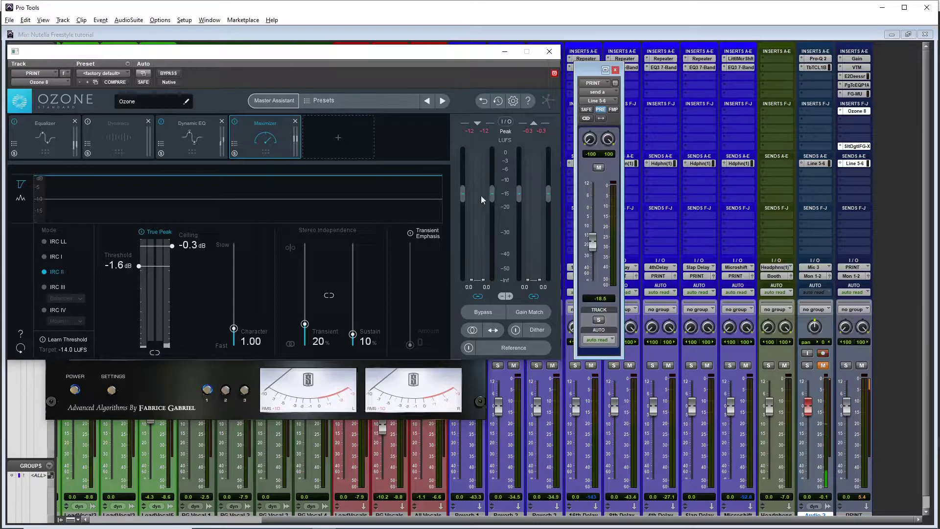
Check the PuigTec EQP1A against Ozone's Equalizer and raise Ozone's Band 5 to about 0.1 dB at 14.6 kHz.
drag(372, 57, 565, 45)
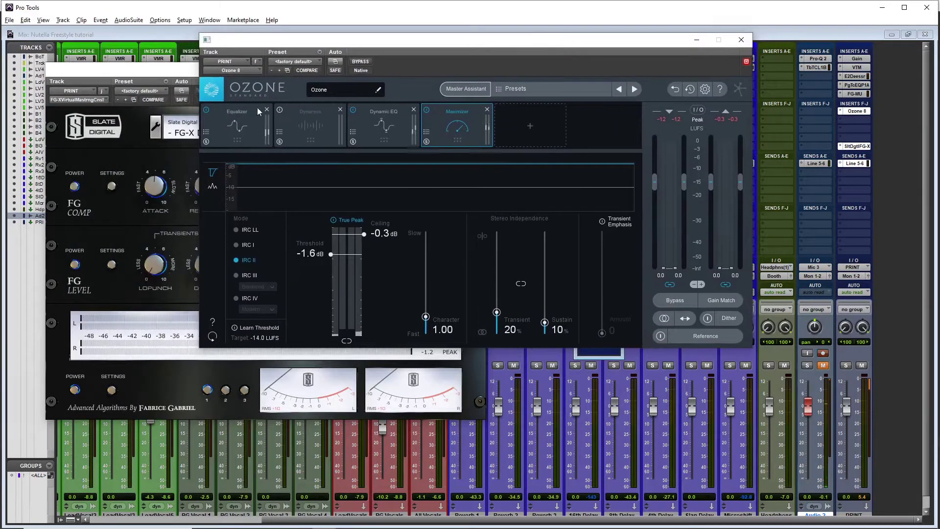
click(243, 111)
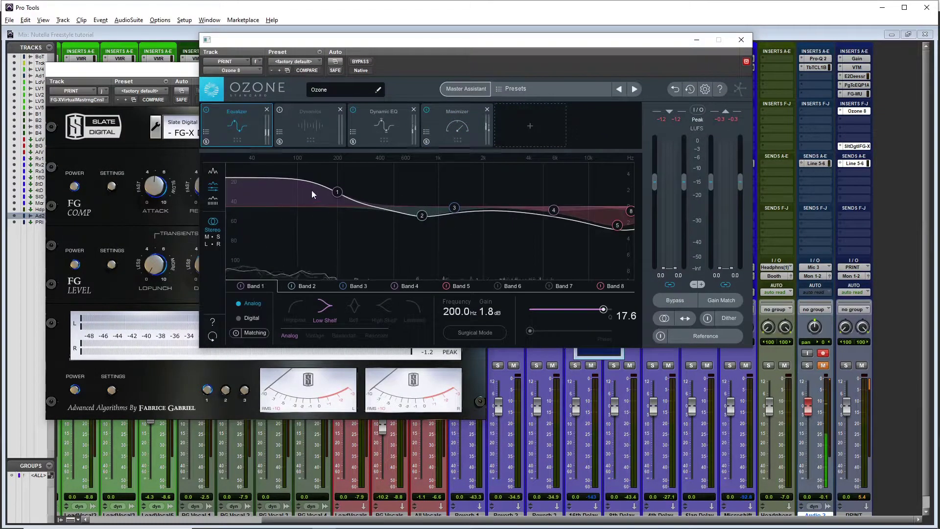
click(856, 85)
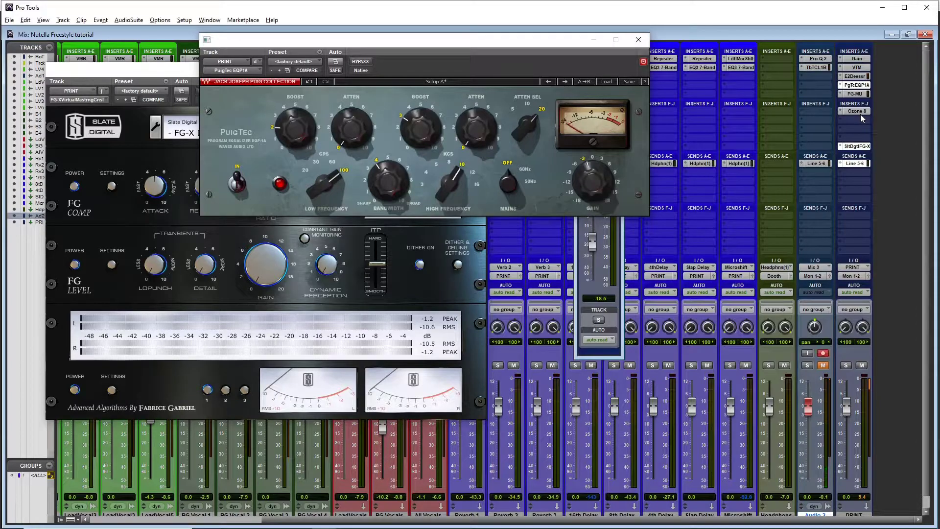
click(861, 112)
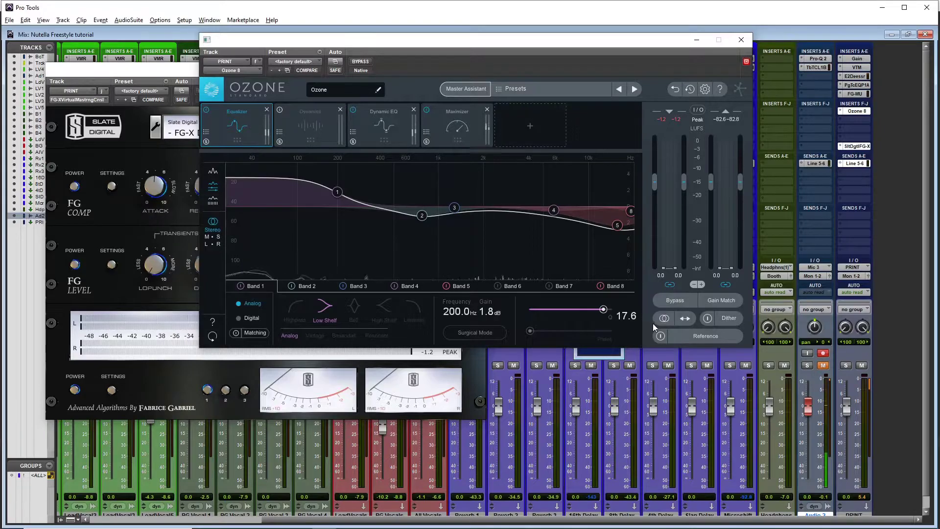
drag(617, 225, 613, 208)
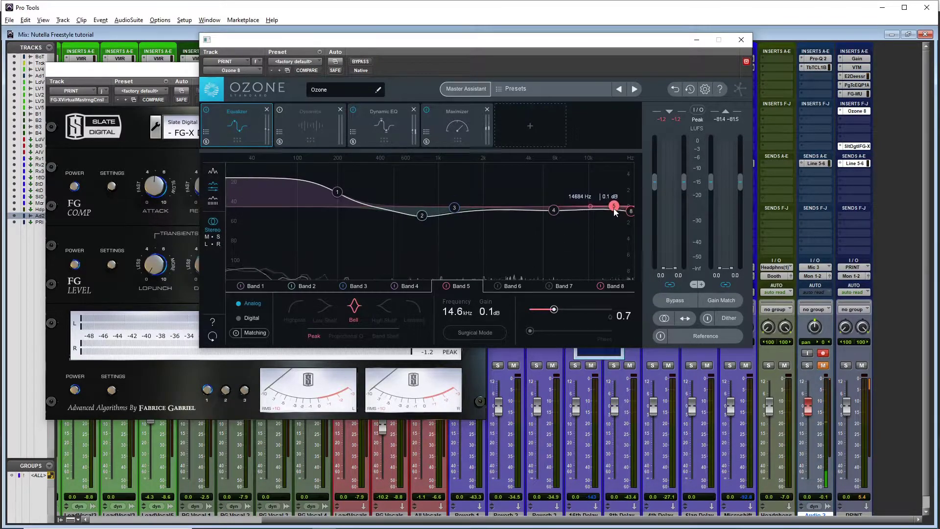
Undo the Band 5 boost, disable Band 5, and raise the Band 8 high shelf to 0.1 dB at 19.3 kHz.
key(ctrl+z)
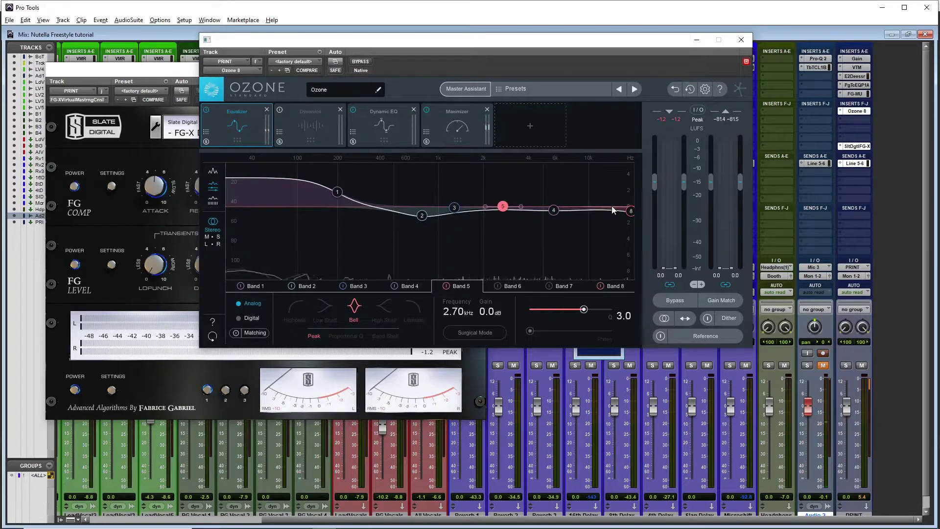
right_click(507, 206)
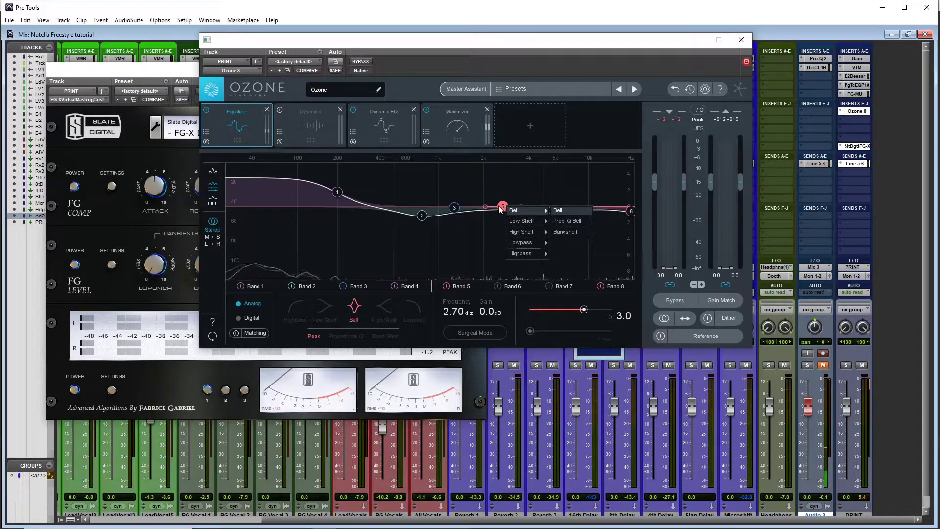
click(500, 219)
click(446, 286)
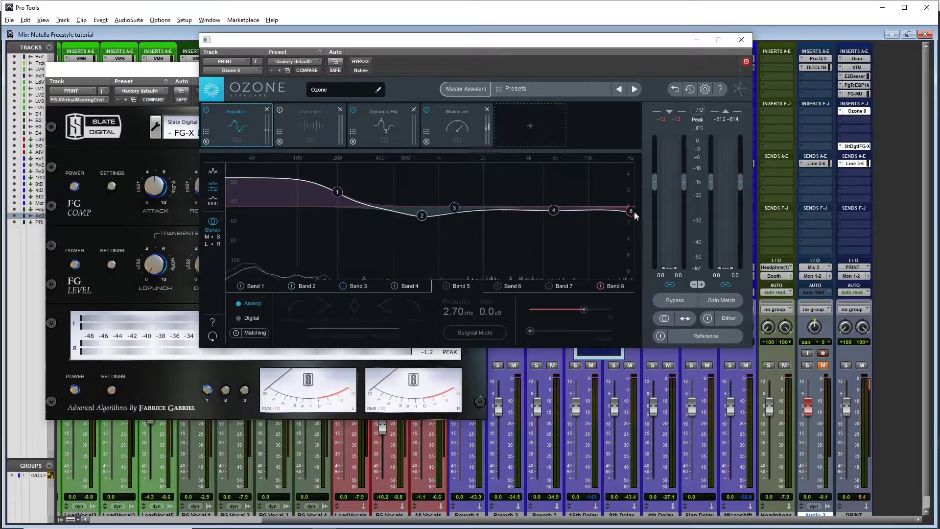
drag(631, 211, 630, 208)
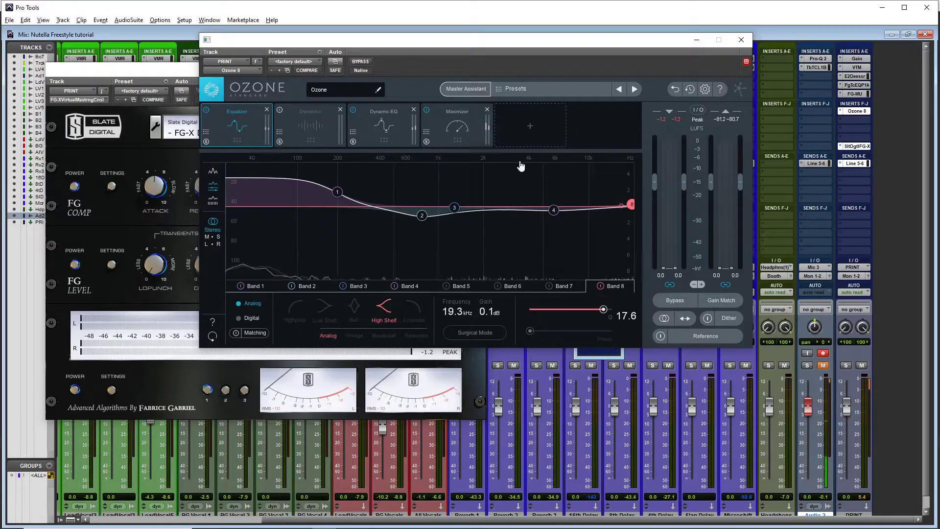
Compare the playing mix with Ozone bypassed and active, and lower the Equalizer's Band 1 low shelf to 1.0 dB at 198.7 Hz.
key(space)
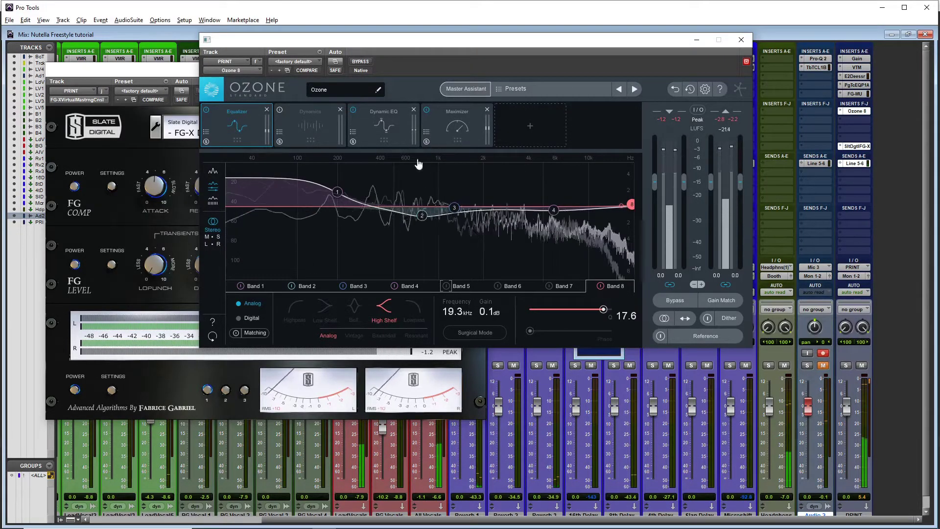
click(362, 61)
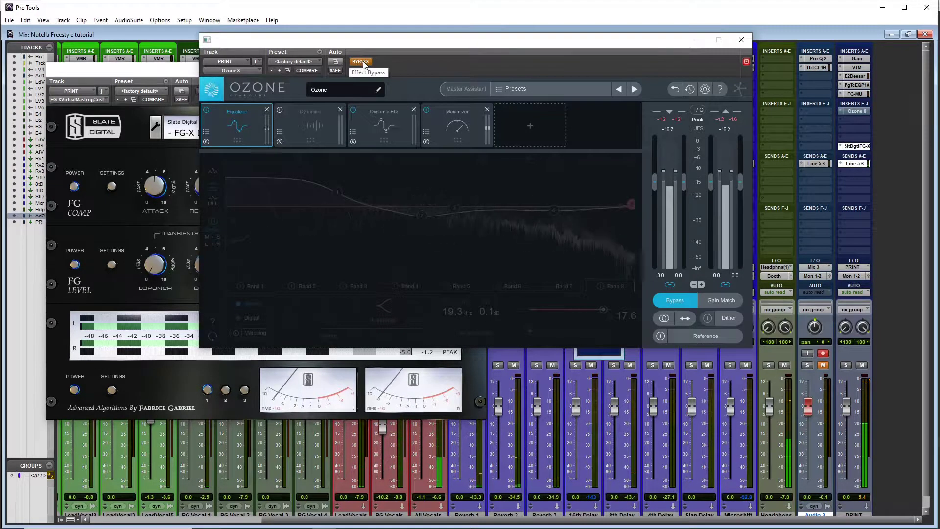
click(363, 62)
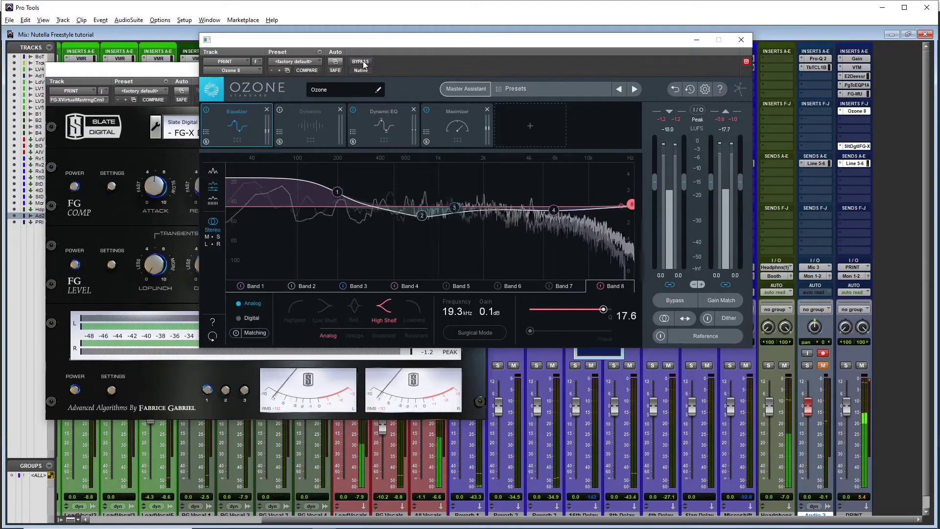
click(336, 192)
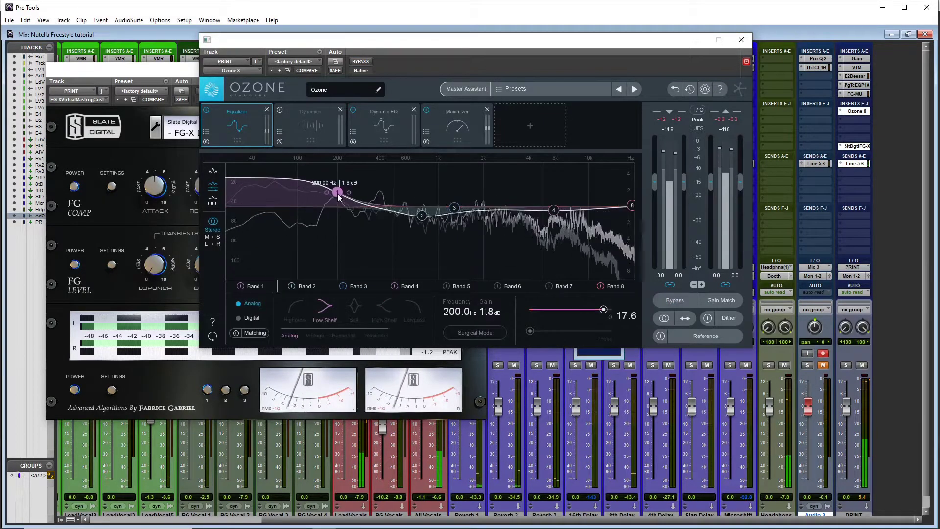
drag(338, 194, 338, 202)
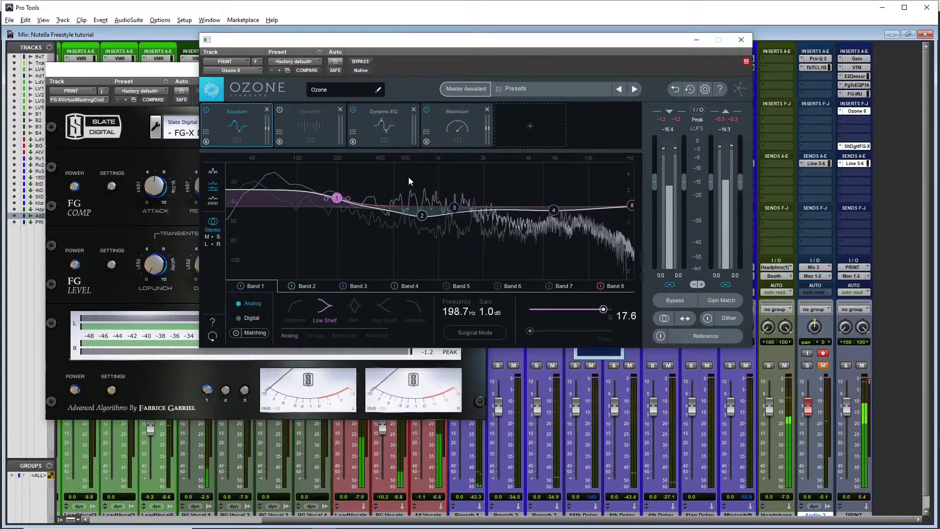
Examine the Dynamic EQ module's bands during playback and check the Maximizer's settings.
click(404, 116)
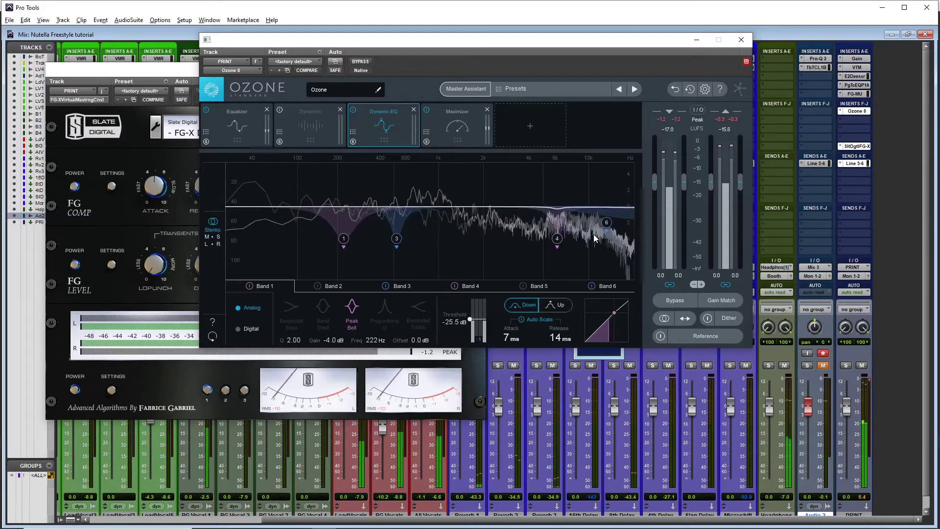
key(space)
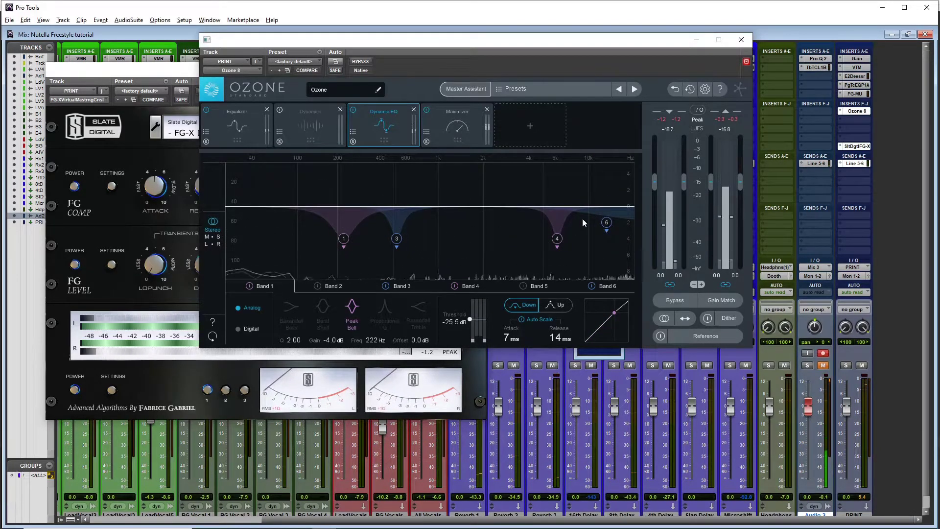
click(464, 122)
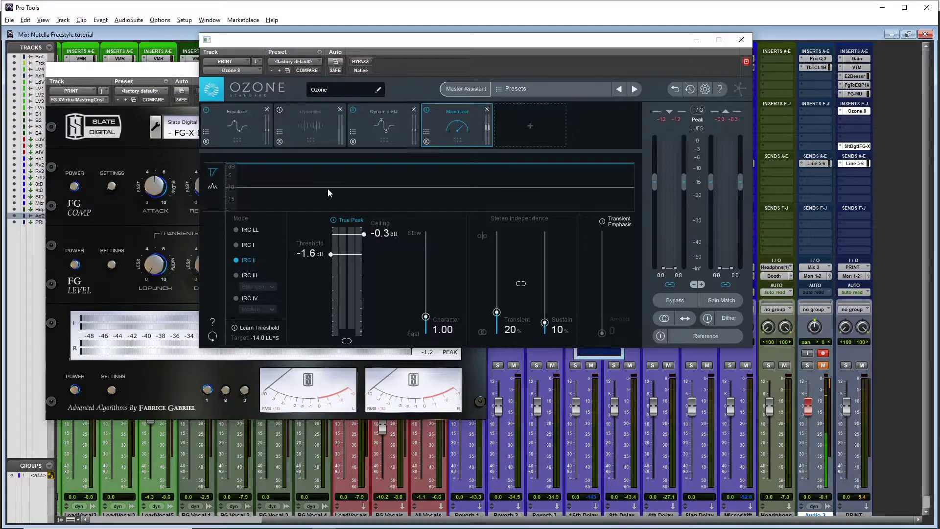
Add an Imager module ahead of the Maximizer and enable Stereoize at 7.3 ms.
click(538, 137)
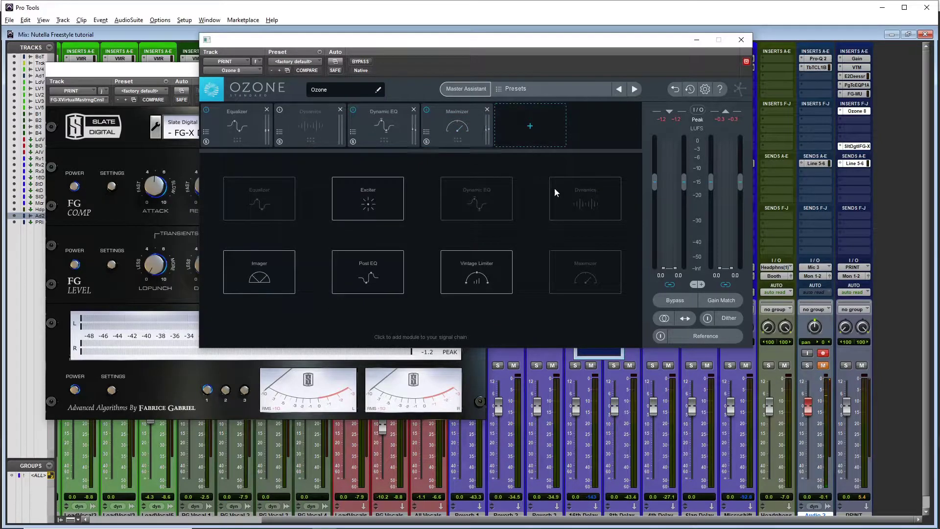
click(269, 277)
drag(554, 110, 473, 113)
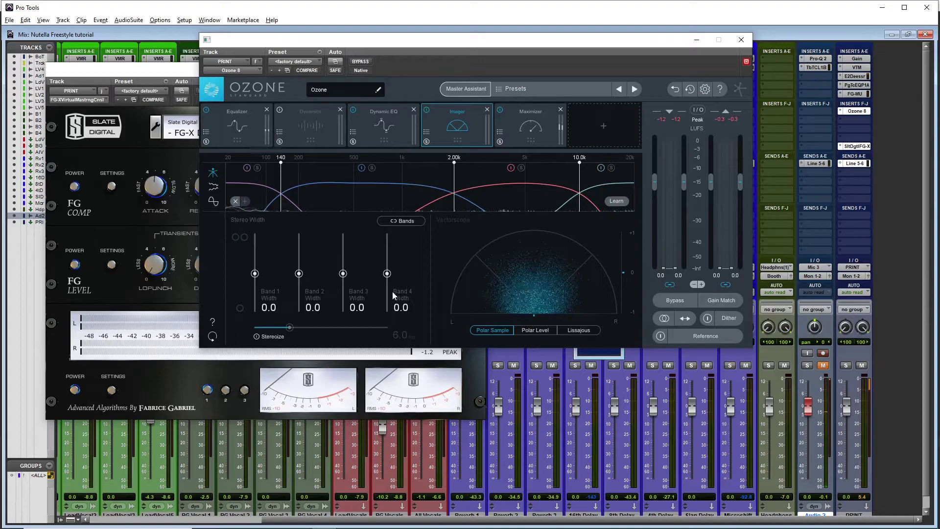
key(space)
click(272, 336)
mouse_move(290, 327)
mouse_down()
mouse_move(384, 327)
mouse_move(299, 330)
mouse_up()
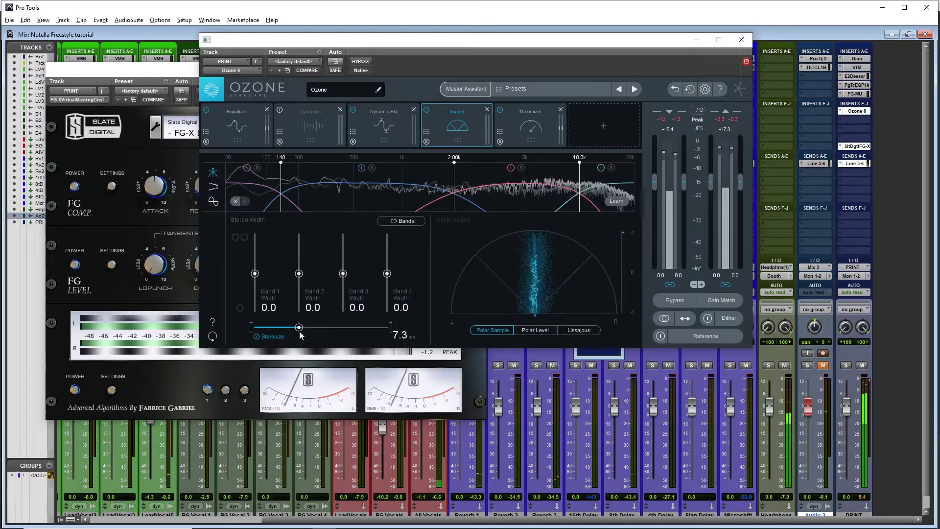
Solo the Imager's Band 2, try a stereo width of 79.7 during playback, and return it to 0.
click(371, 168)
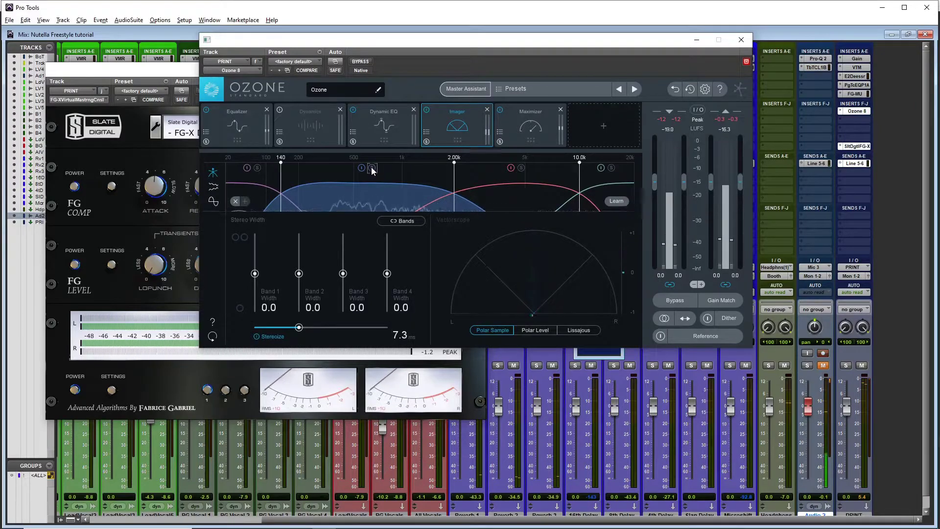
key(space)
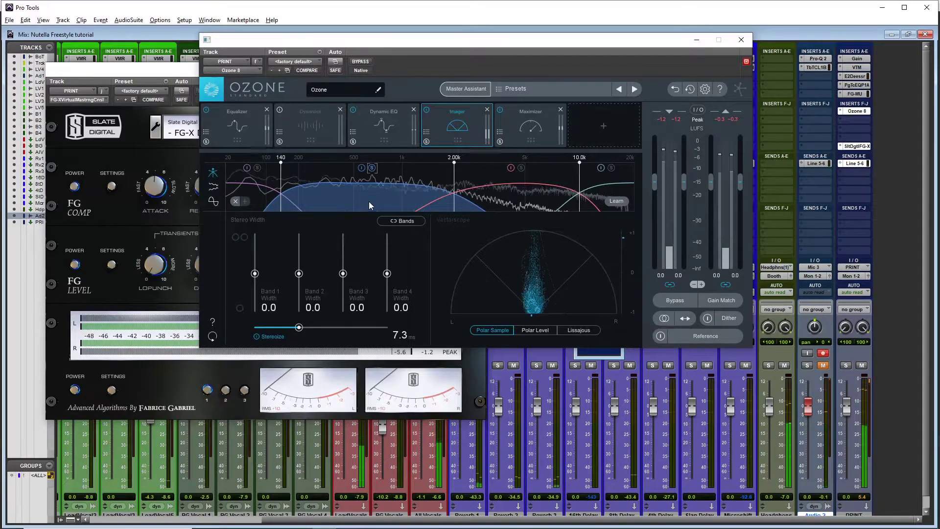
drag(299, 274, 298, 245)
key(space)
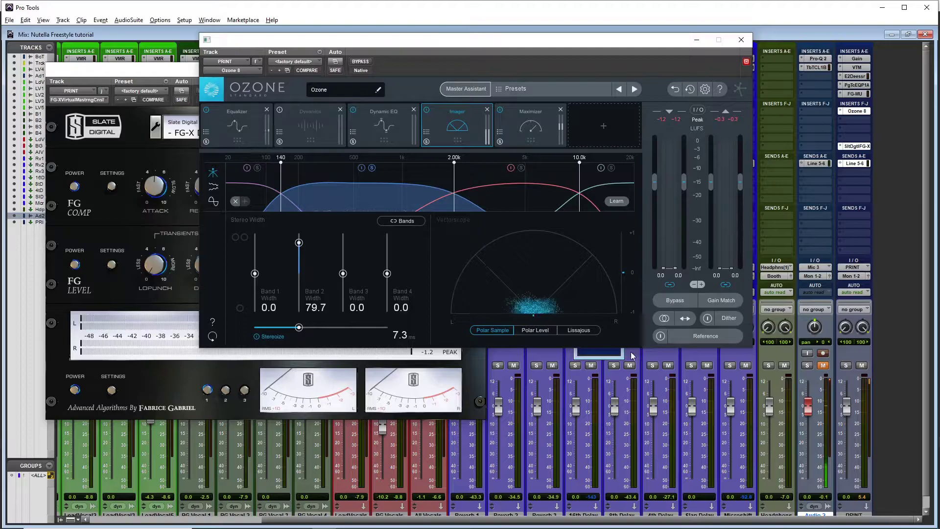
key(space)
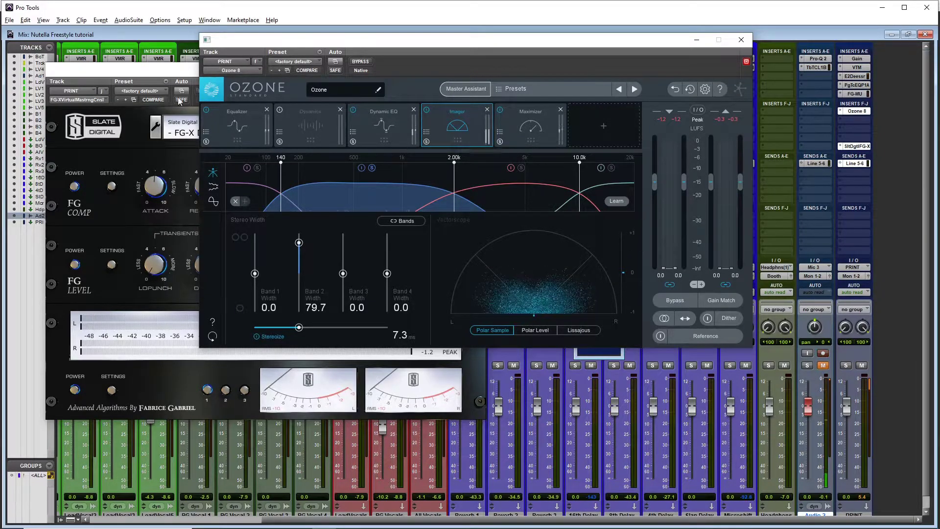
drag(299, 243, 298, 274)
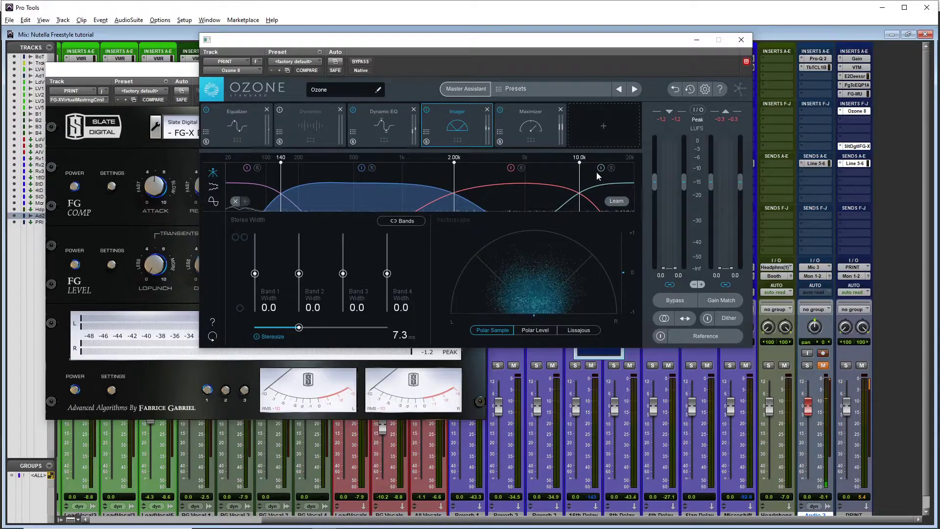
Audition the Imager's Bands 4 and 3 in solo, widening Band 4 to 29.1 and Band 3 to 32.9.
key(space)
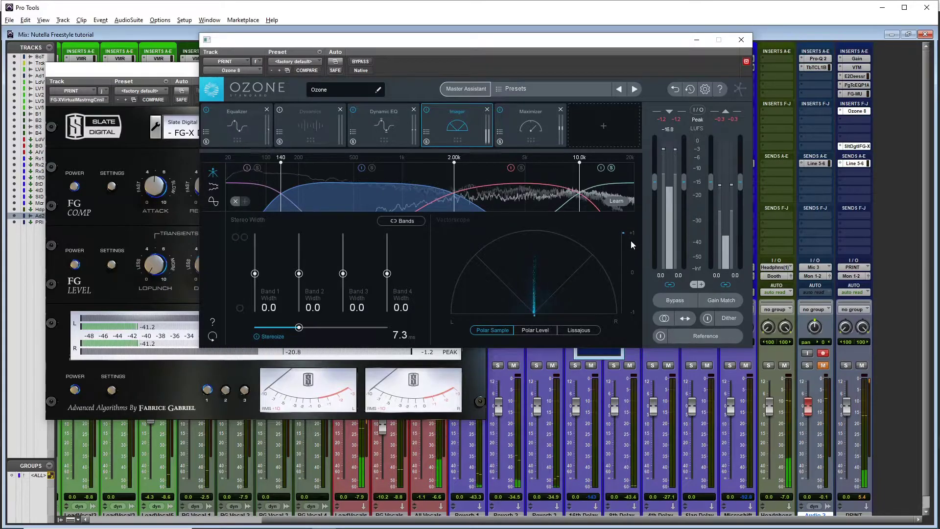
key(space)
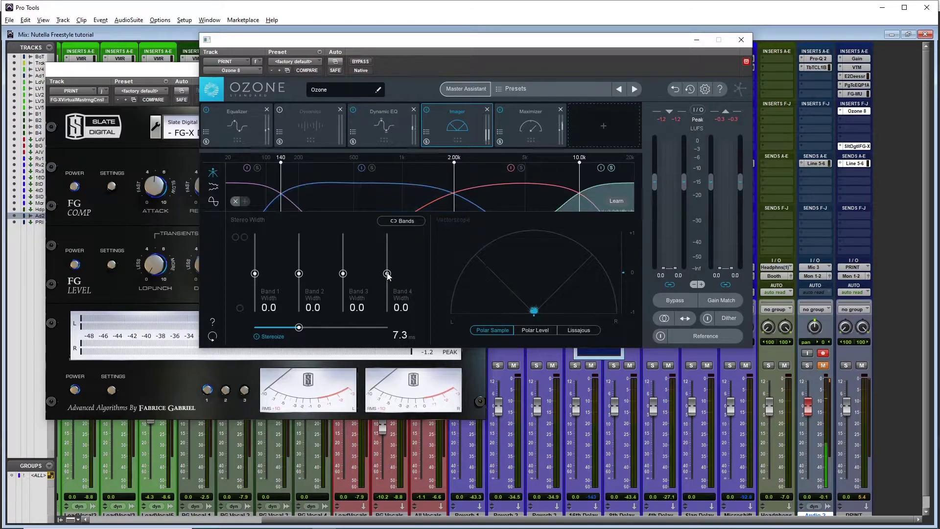
drag(387, 272, 387, 264)
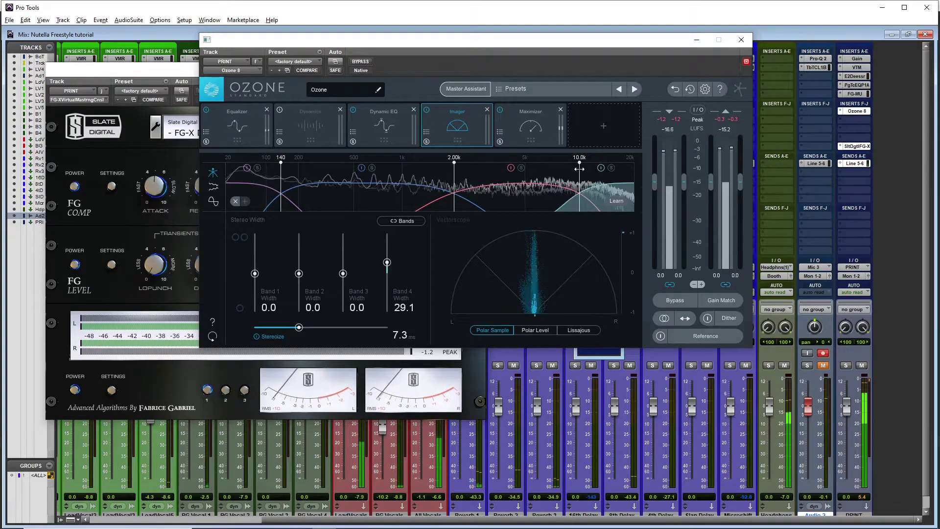
click(521, 169)
drag(343, 273, 345, 260)
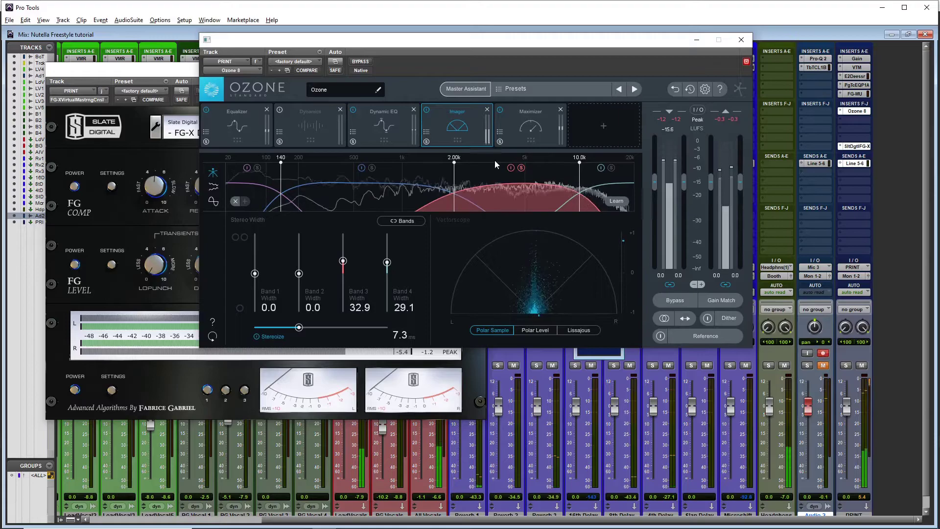
Release the Band 3 solo, move the lowest Imager crossover to 239 Hz, and widen Band 2 to 8.9.
click(521, 167)
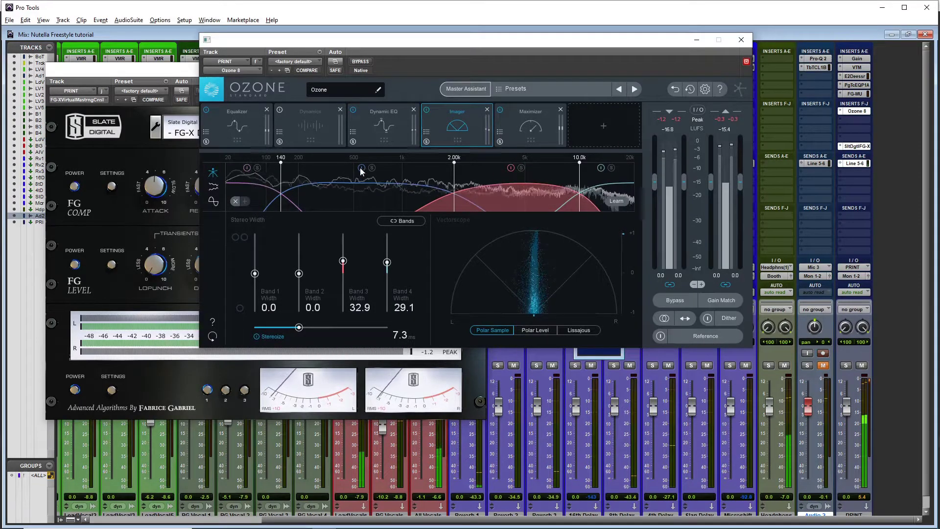
drag(281, 162, 308, 165)
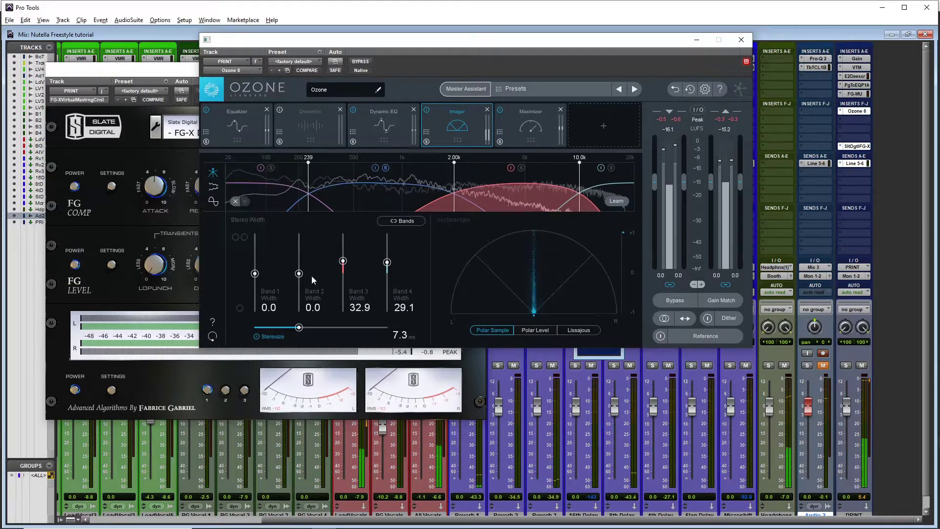
drag(298, 278, 298, 275)
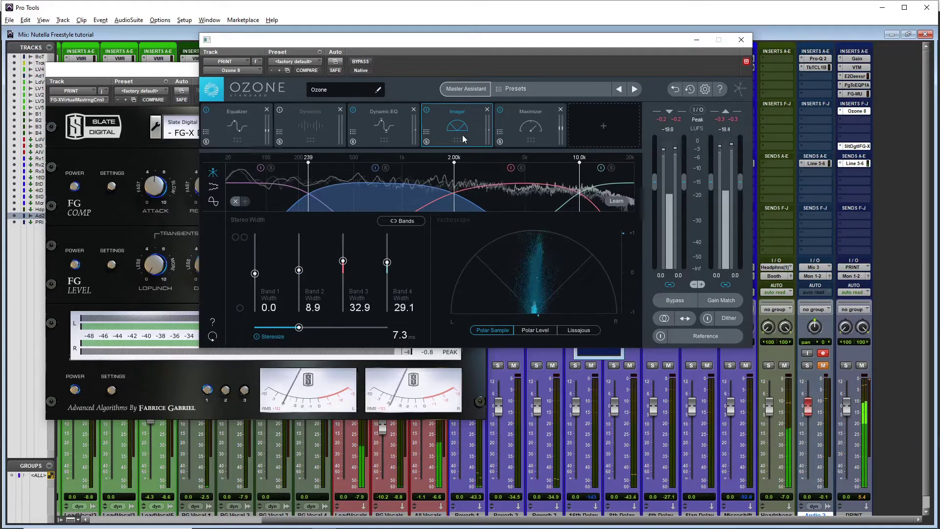
Compare the mix with the Imager module bypassed and active during playback, leaving the module on.
click(426, 110)
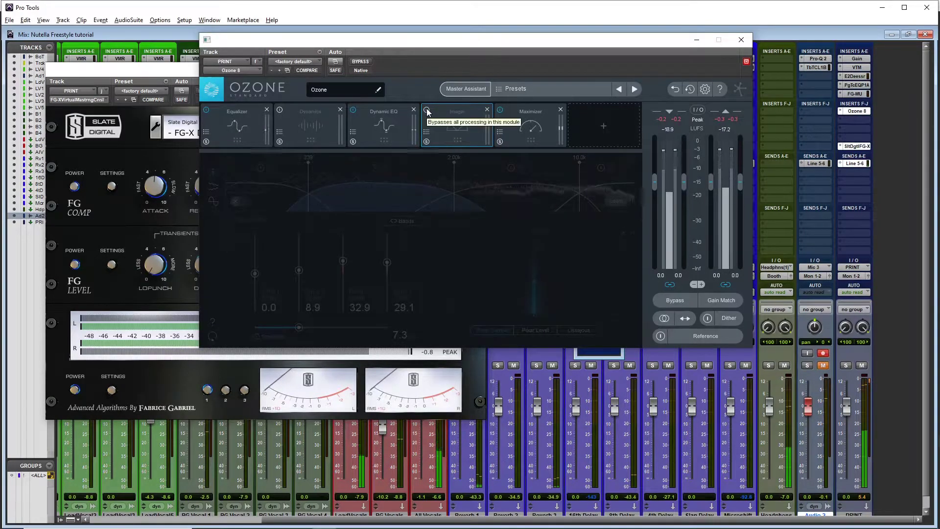
click(426, 110)
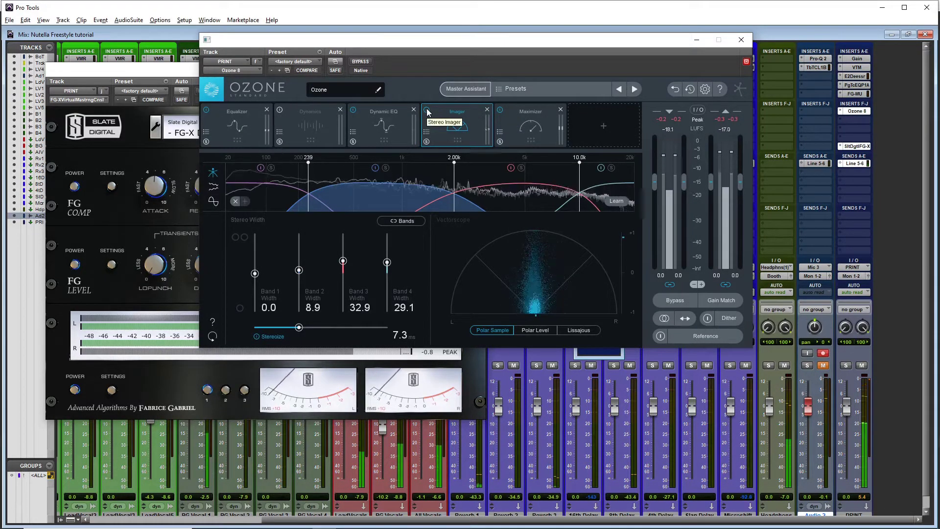
click(426, 110)
click(426, 110)
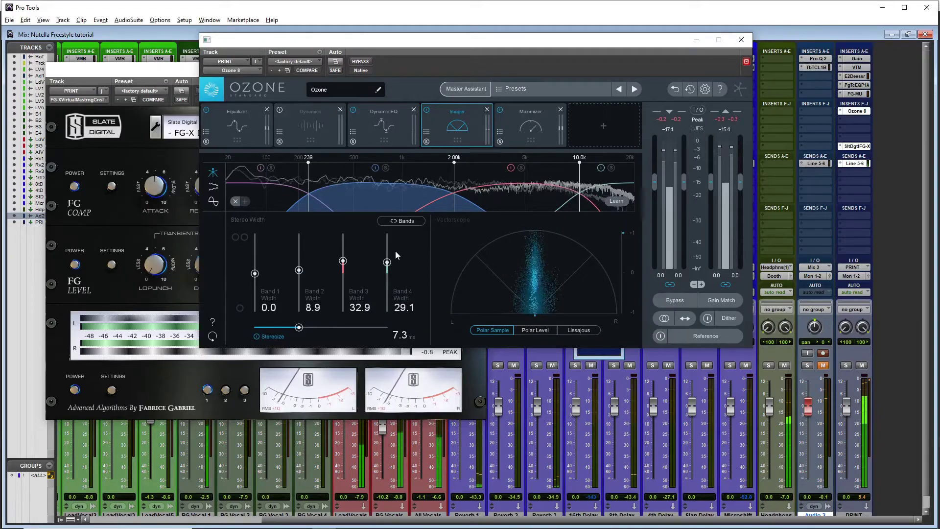
key(space)
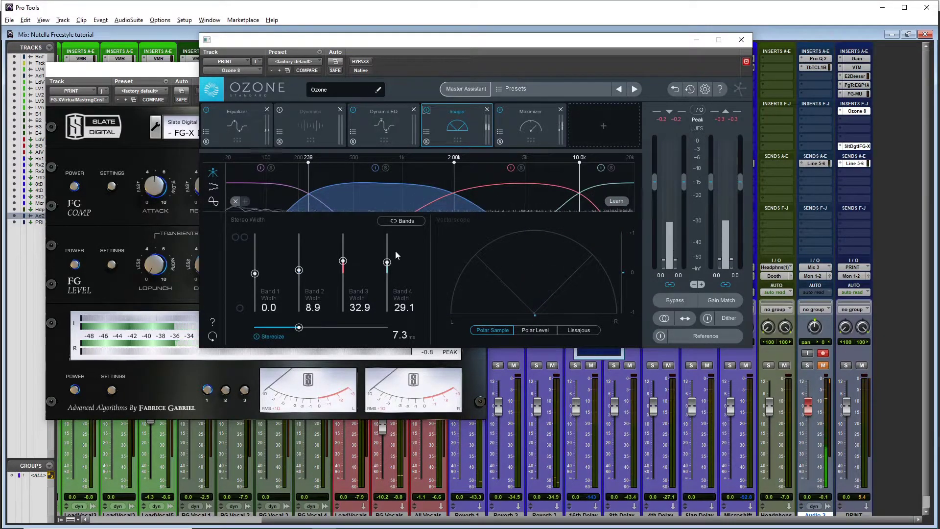
key(space)
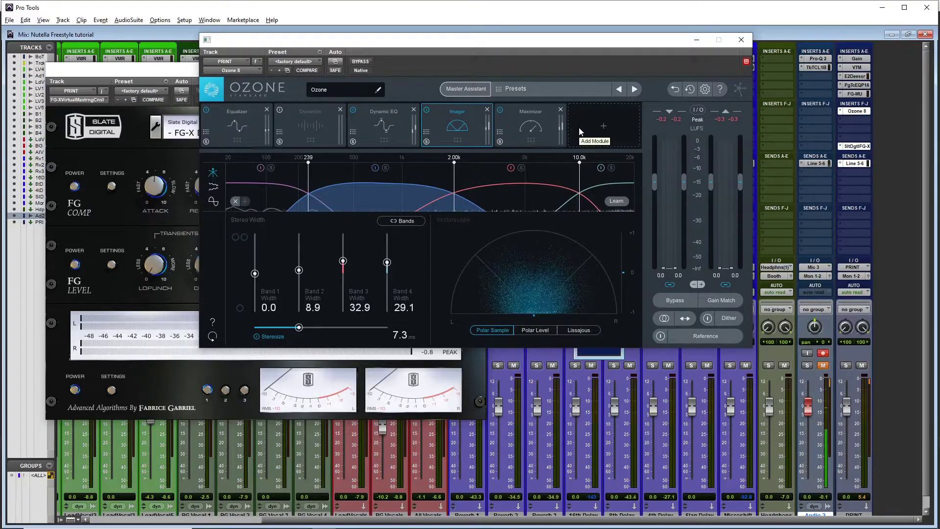
Add a Vintage Limiter module between the Imager and the Maximizer and bypass it during playback for comparison.
click(540, 125)
click(598, 122)
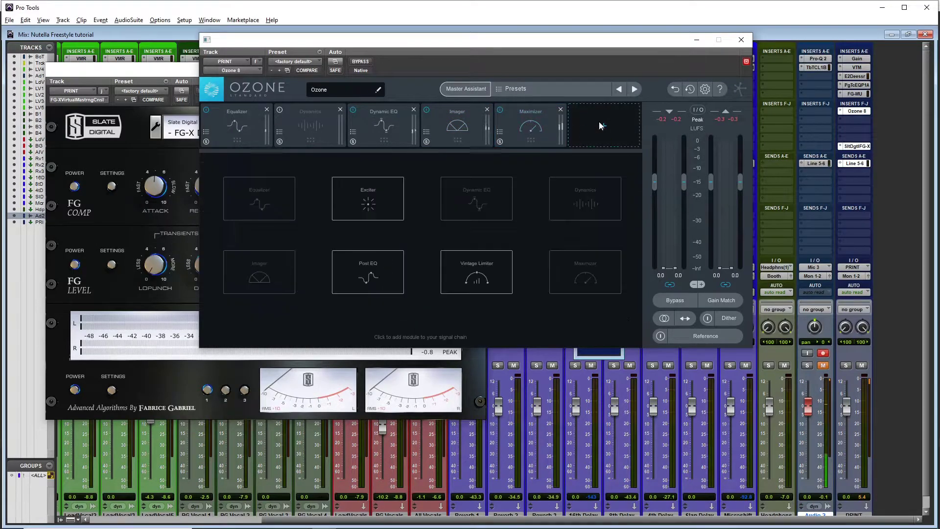
click(477, 278)
drag(587, 139, 539, 139)
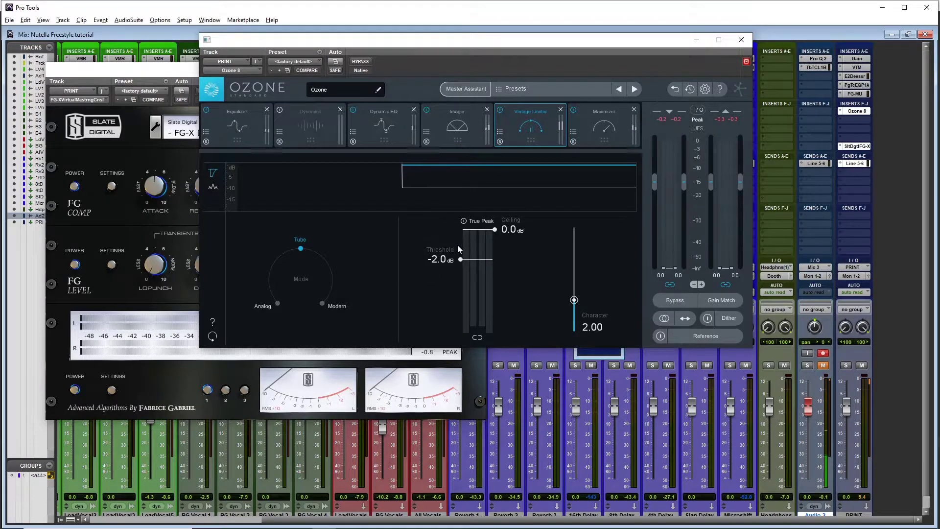
click(500, 110)
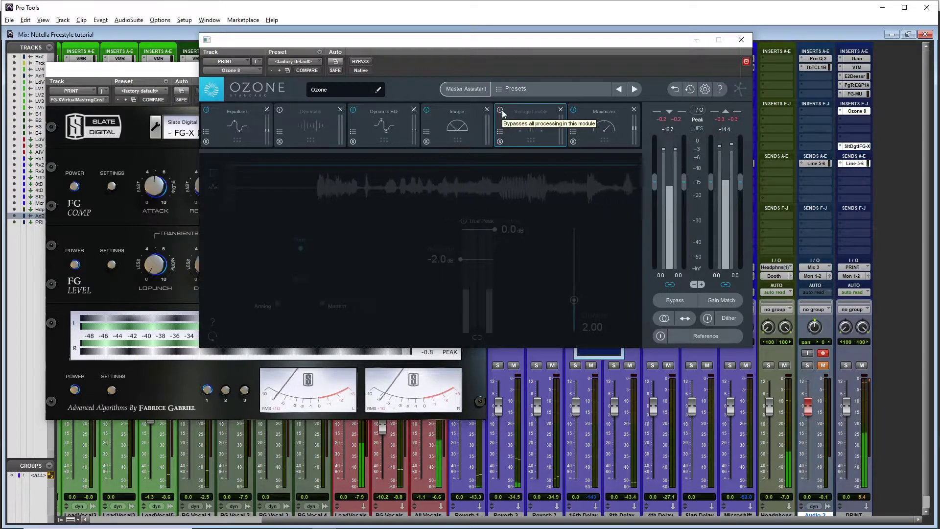
Re-enable the Vintage Limiter and set the Maximizer's threshold to -1.1 dB, watching the level on the FG-X meters.
click(500, 110)
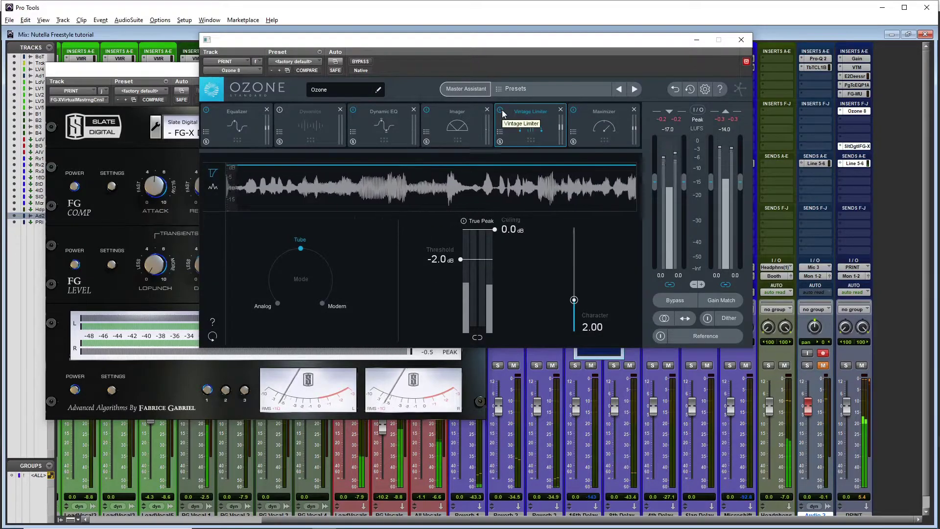
drag(306, 44, 586, 77)
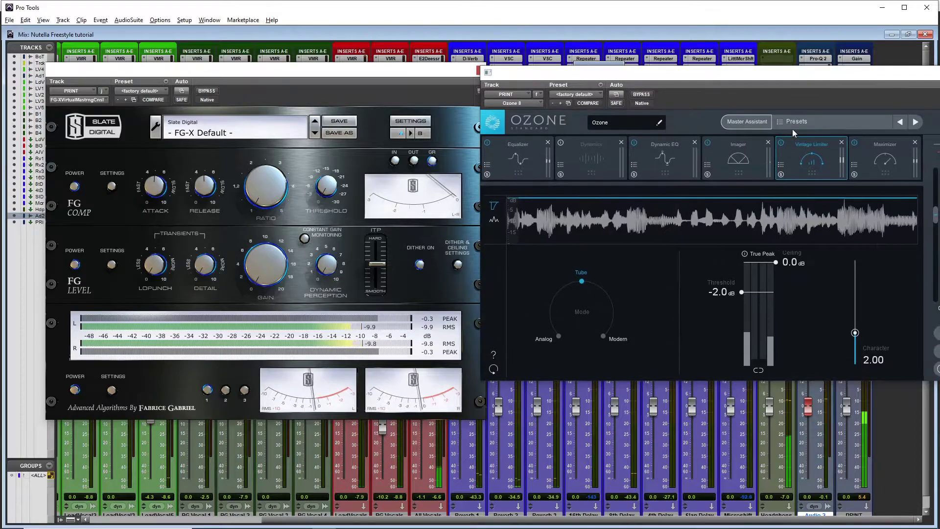
click(885, 157)
drag(612, 287, 612, 281)
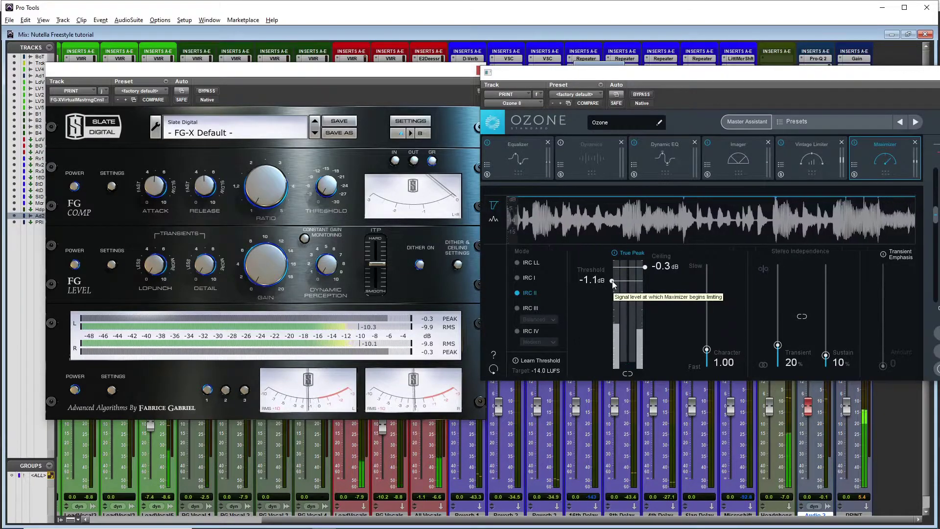
click(435, 328)
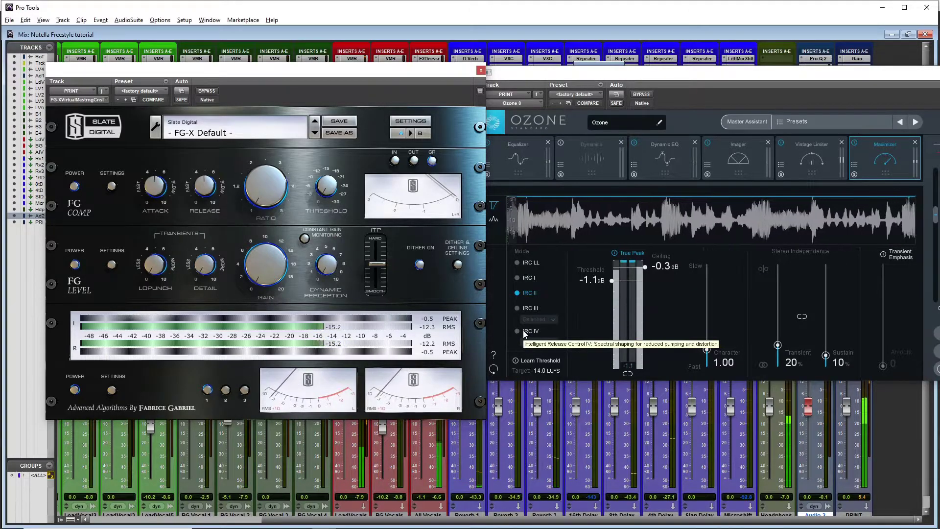
Switch the Maximizer to IRC IV mode and bring the FG-X mastering console's window forward, clear of the Ozone window.
drag(633, 76, 407, 81)
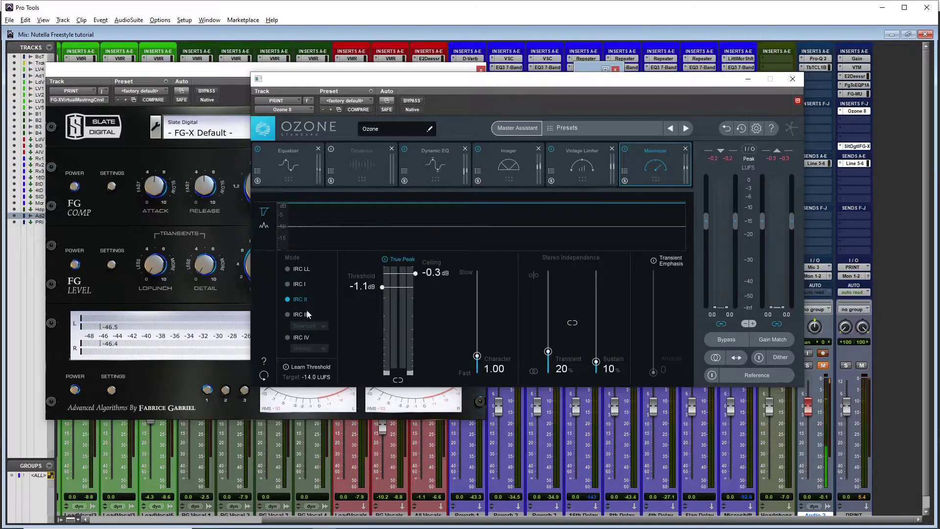
click(287, 337)
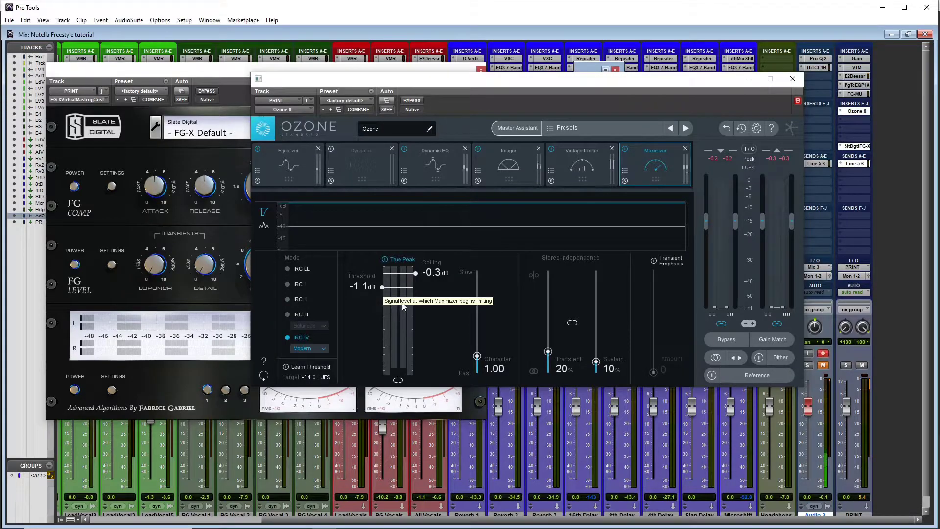
drag(440, 86, 553, 87)
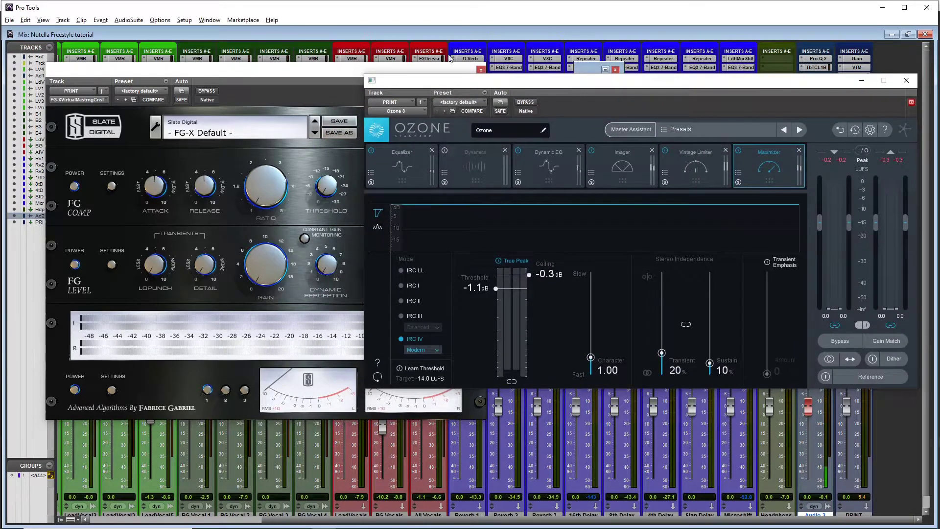
click(301, 73)
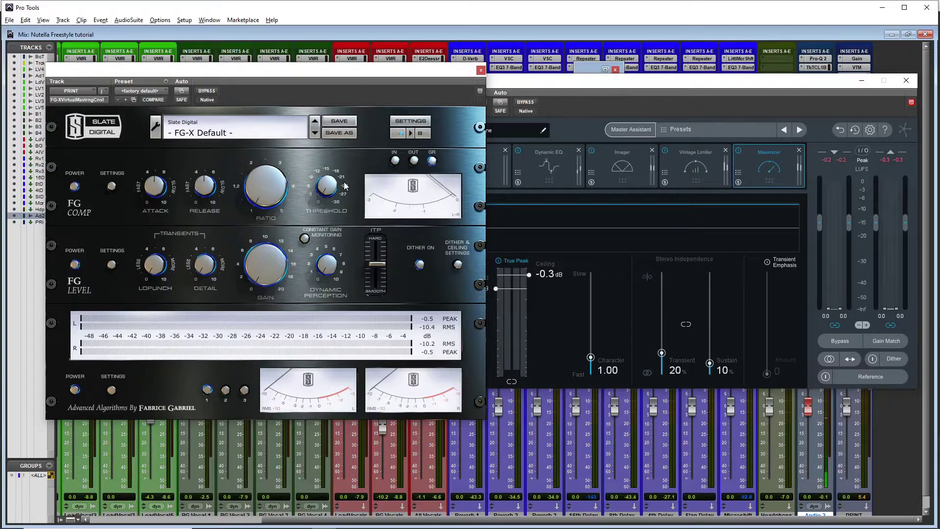
drag(239, 71, 424, 52)
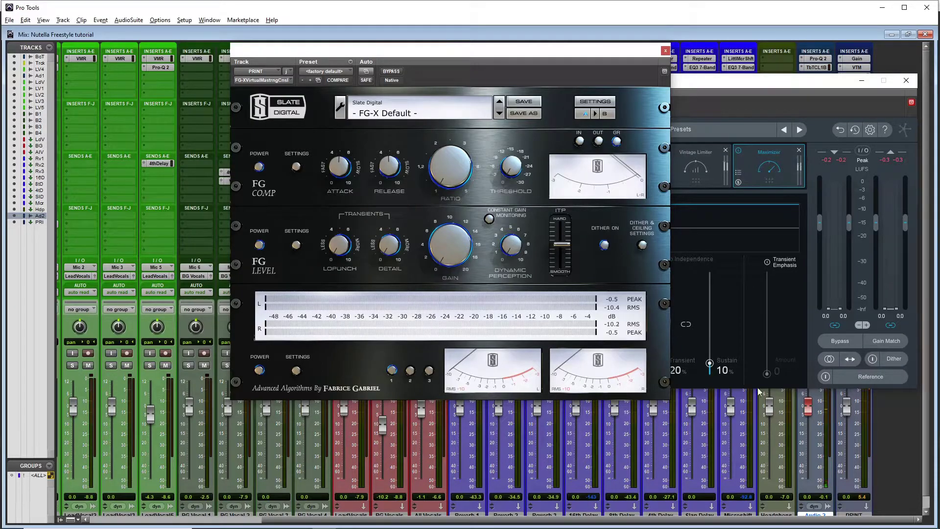
Play the mix and compare it with all PRINT inserts from VTM onward bypassed and active.
drag(730, 90, 480, 76)
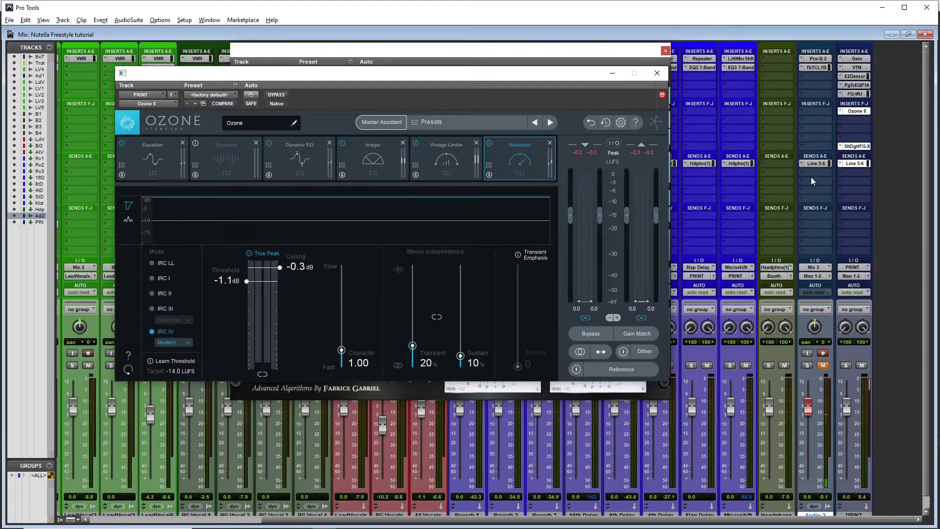
key(space)
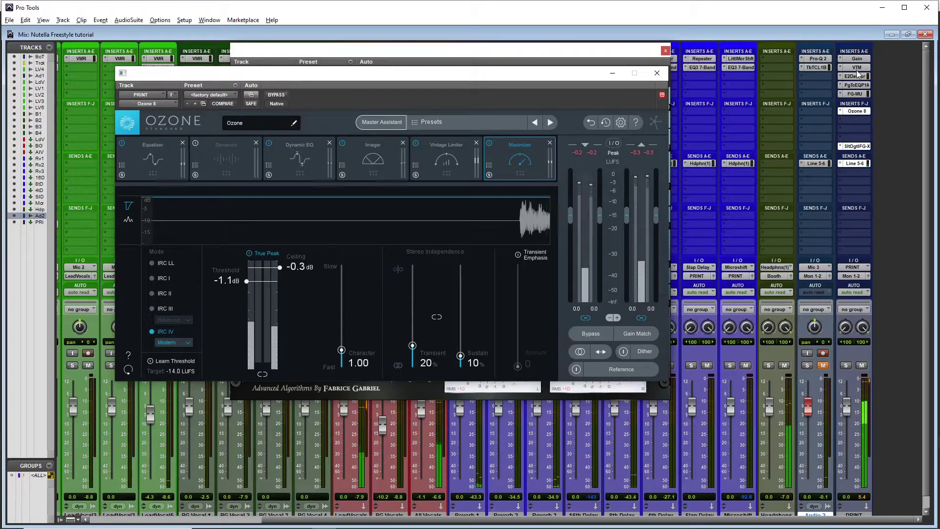
ctrl+click(856, 69)
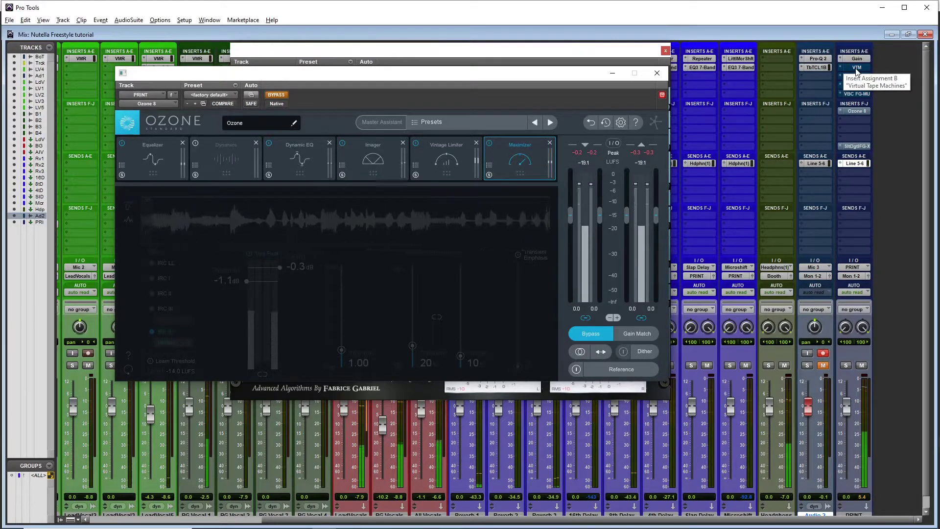
ctrl+shift+click(856, 68)
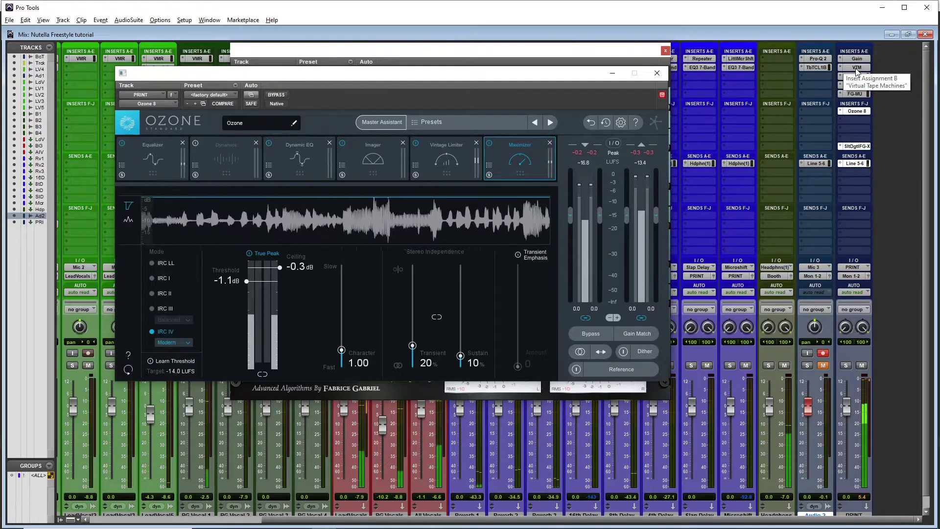
In Ozone's Equalizer, enable Band 5 as a bell cut of -1.3 dB at 12.1 kHz with a Q of 2.1.
click(167, 154)
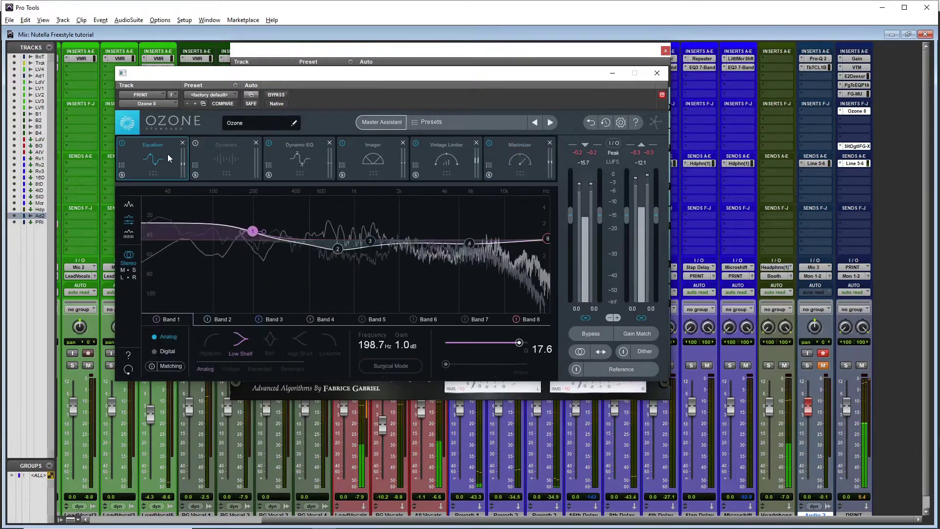
click(548, 238)
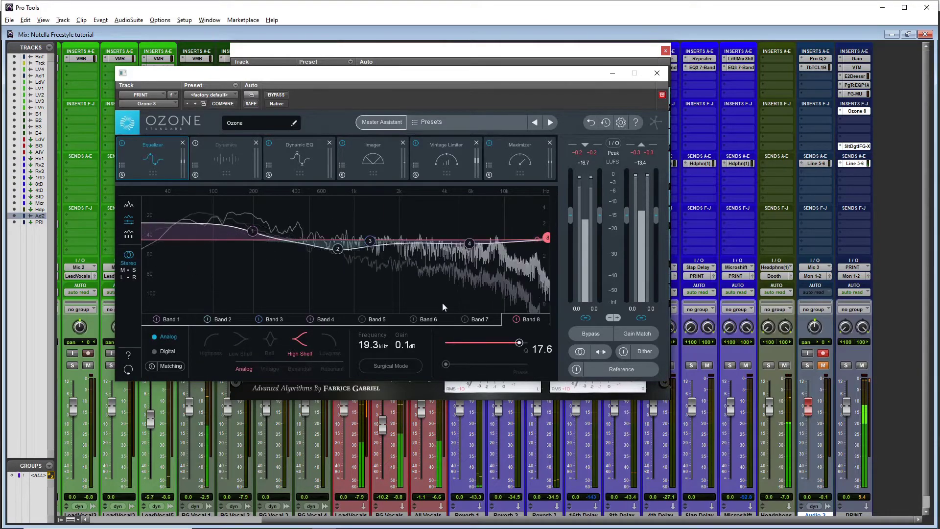
click(364, 320)
drag(422, 243, 524, 251)
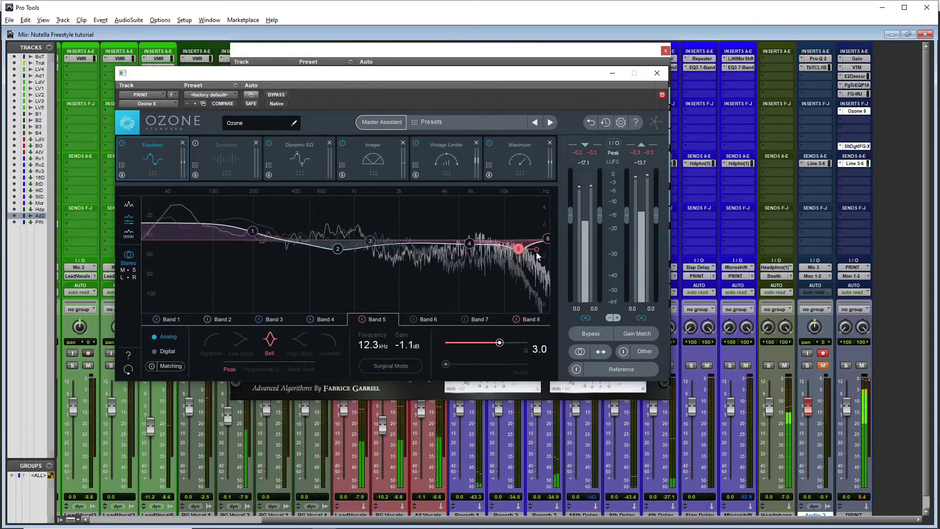
scroll(520, 249, down, 3)
scroll(520, 250, down, 2)
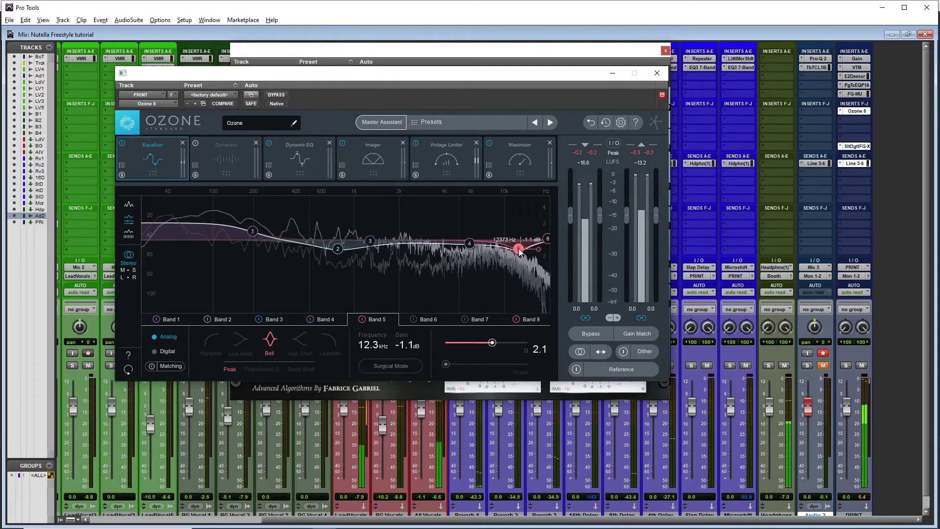
drag(519, 250, 519, 253)
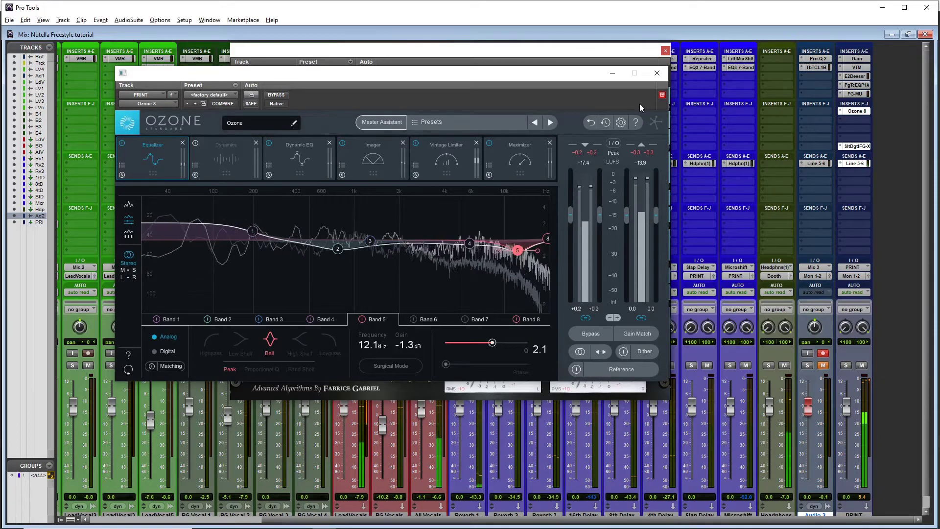
Compare the master again by repeatedly bypassing the PRINT inserts from VTM onward, leaving them active.
scroll(856, 66, down, 1)
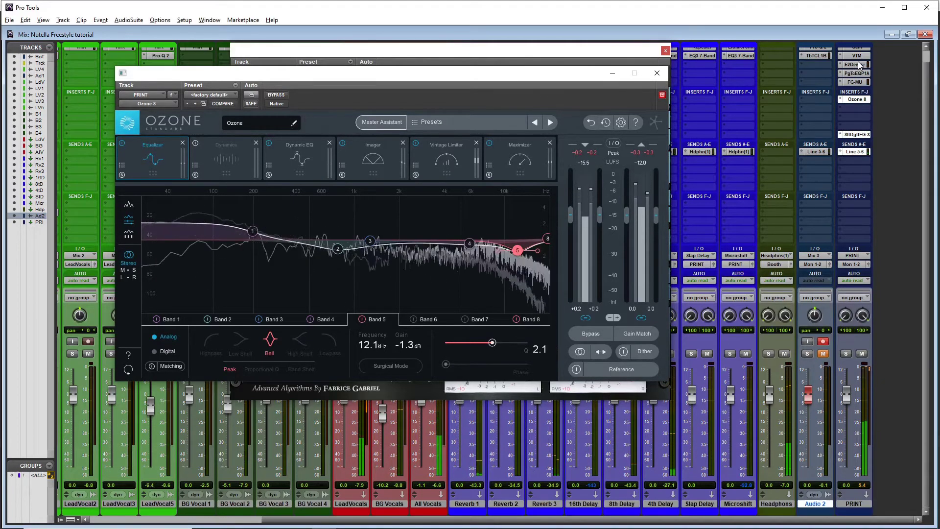
ctrl+shift+click(856, 56)
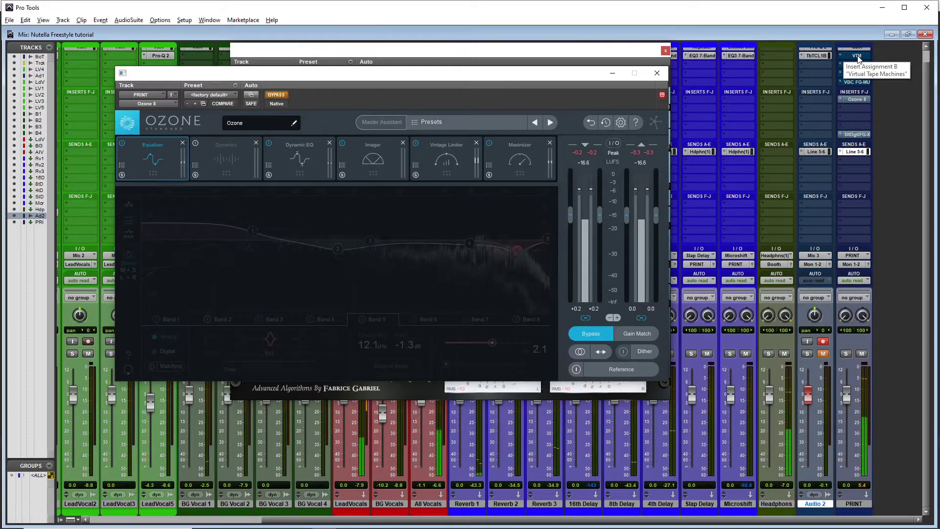
ctrl+shift+click(857, 55)
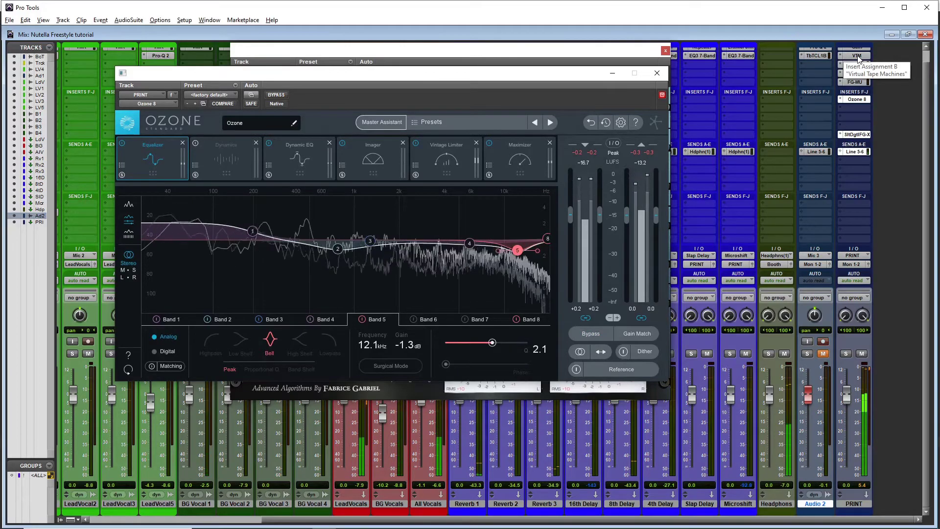
ctrl+shift+click(856, 56)
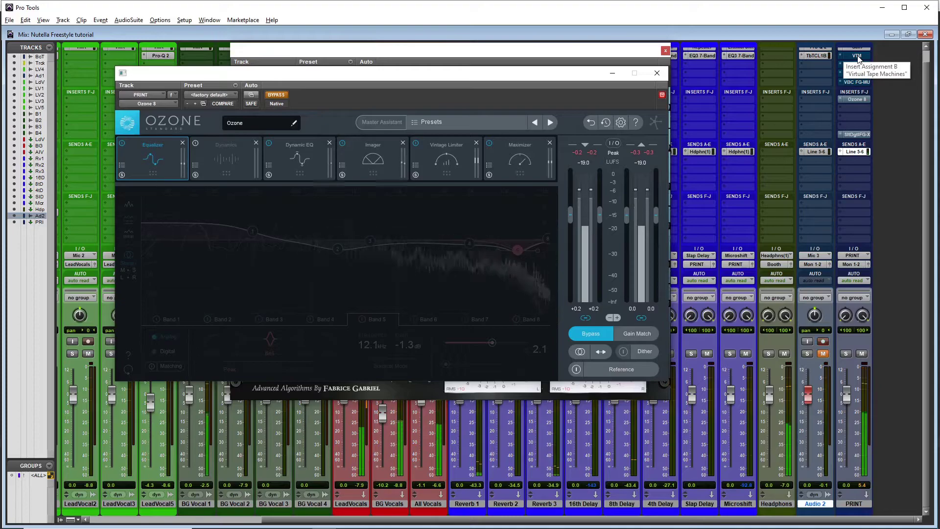
ctrl+shift+click(857, 55)
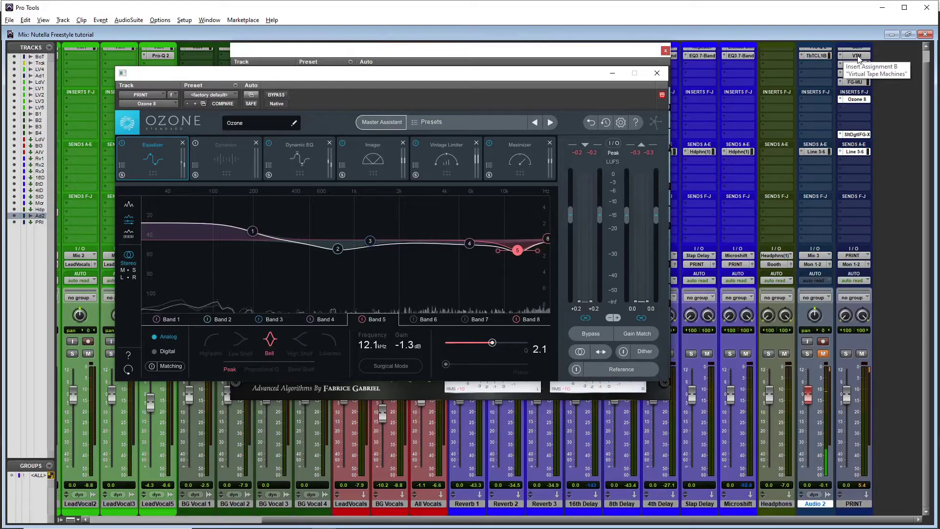
Bypass the FG-X mastering plugin on the PRINT track and move its window slightly lower.
click(512, 51)
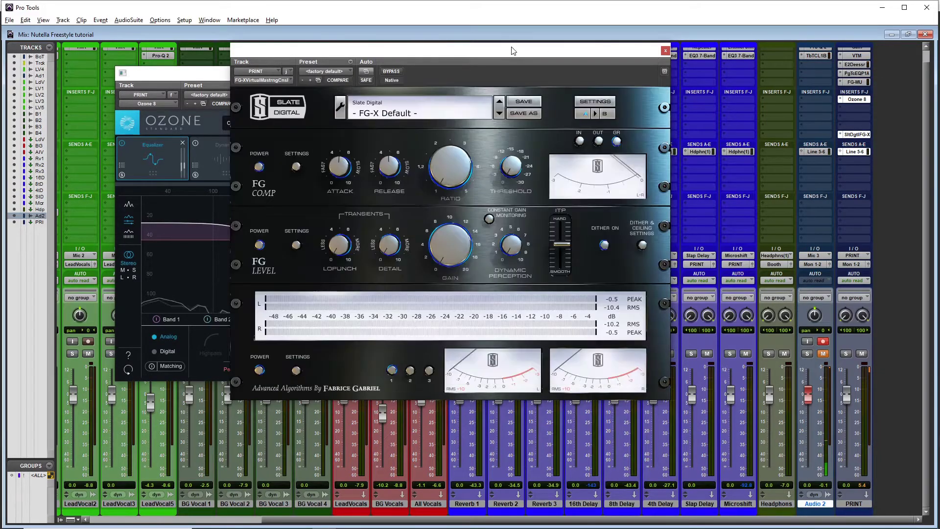
click(391, 71)
drag(400, 55, 401, 77)
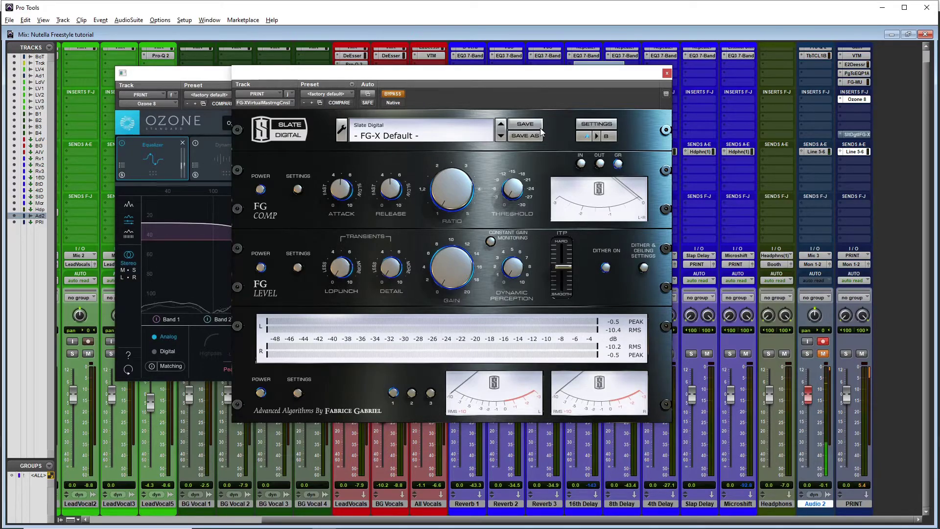
key(alt+Tab)
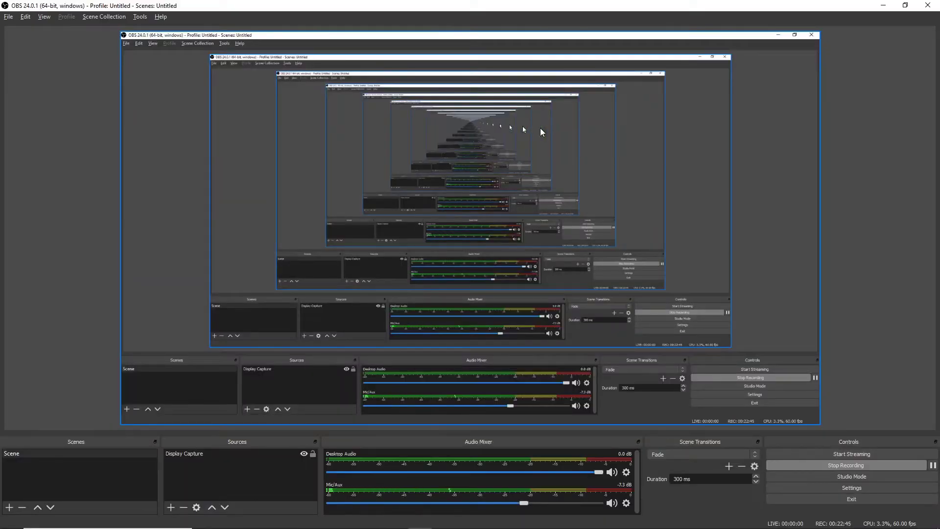
key(alt+Tab)
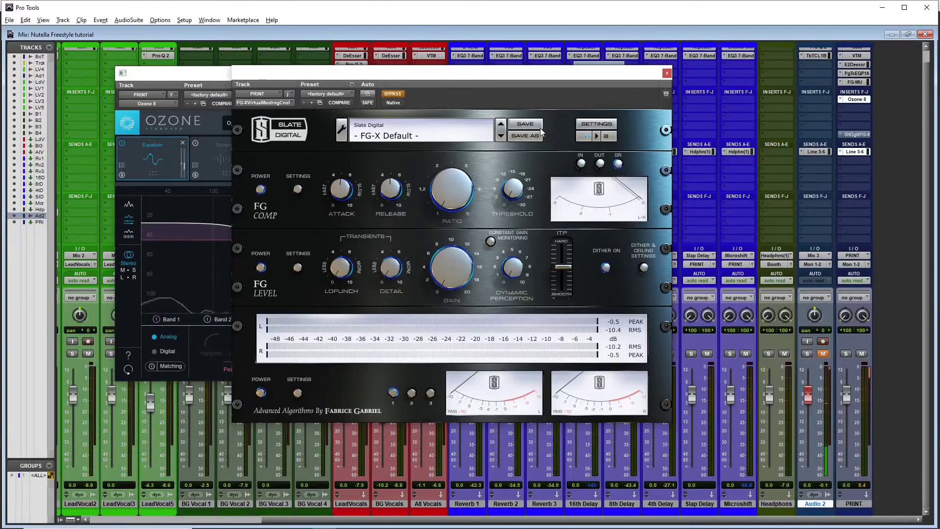